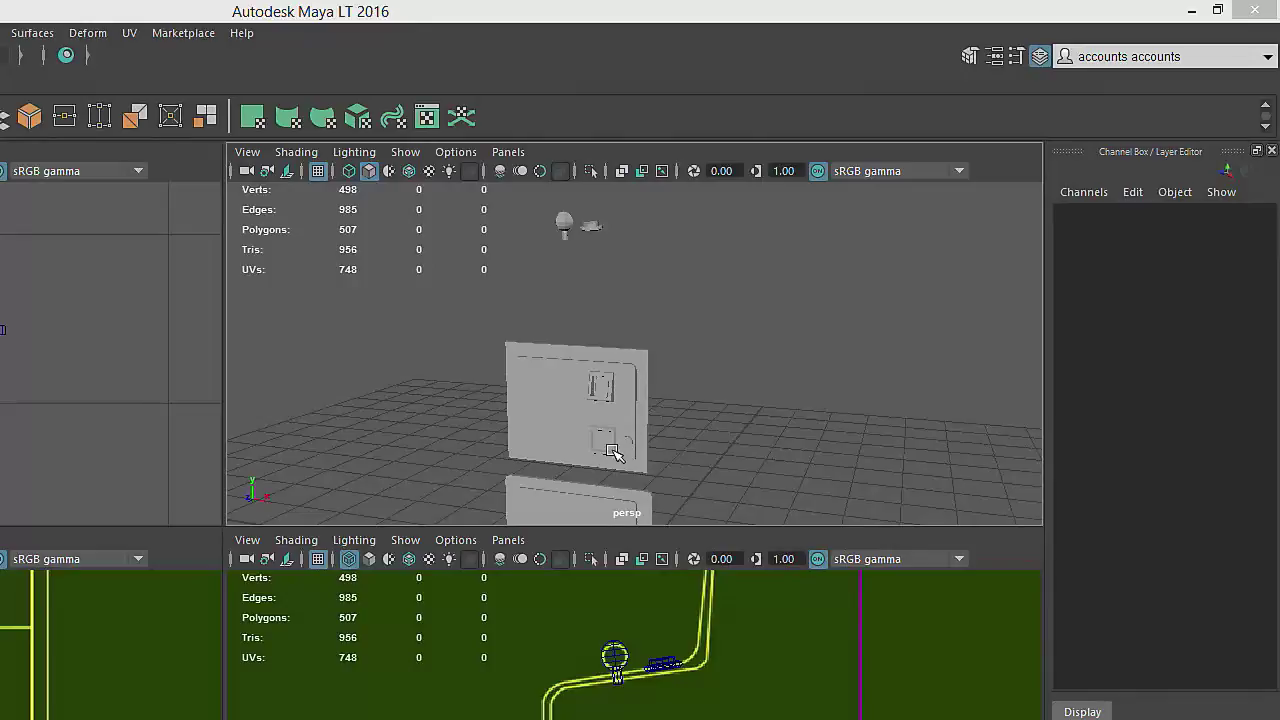
# Step: Duplicate the ring around the lower coin slot, creating pTorus3
pyautogui.click(613, 453)
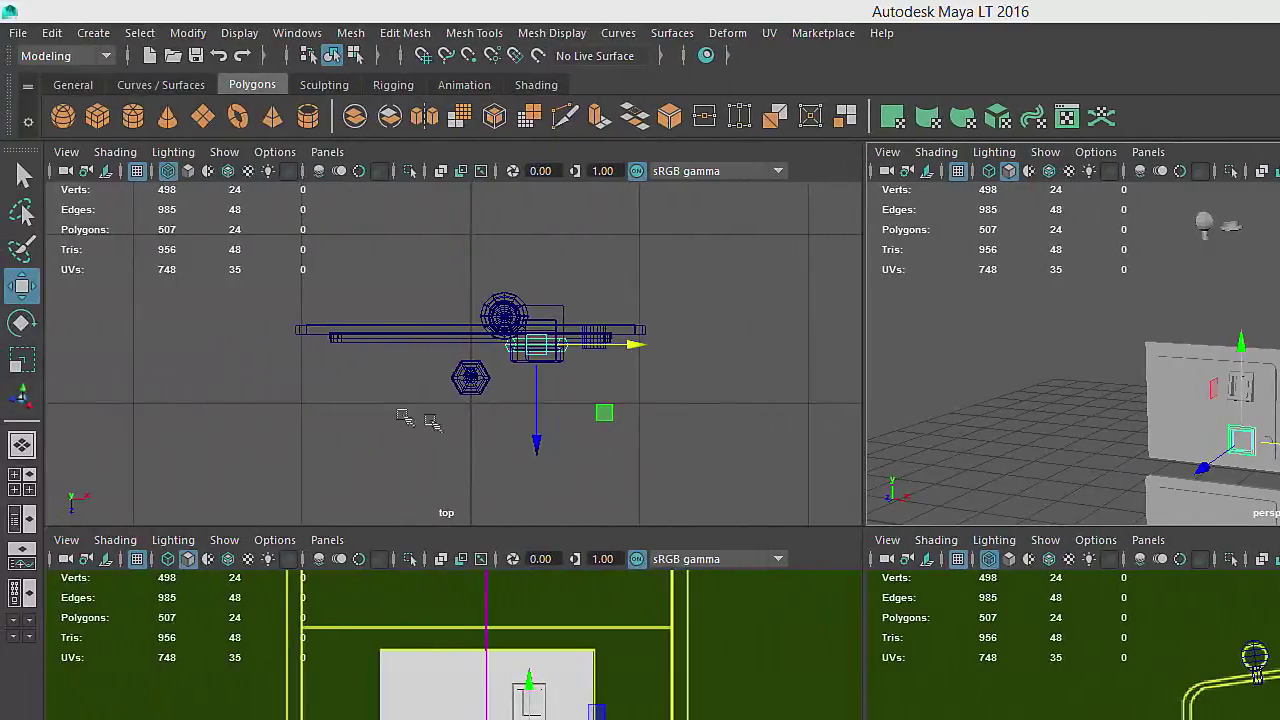
pyautogui.click(52, 34)
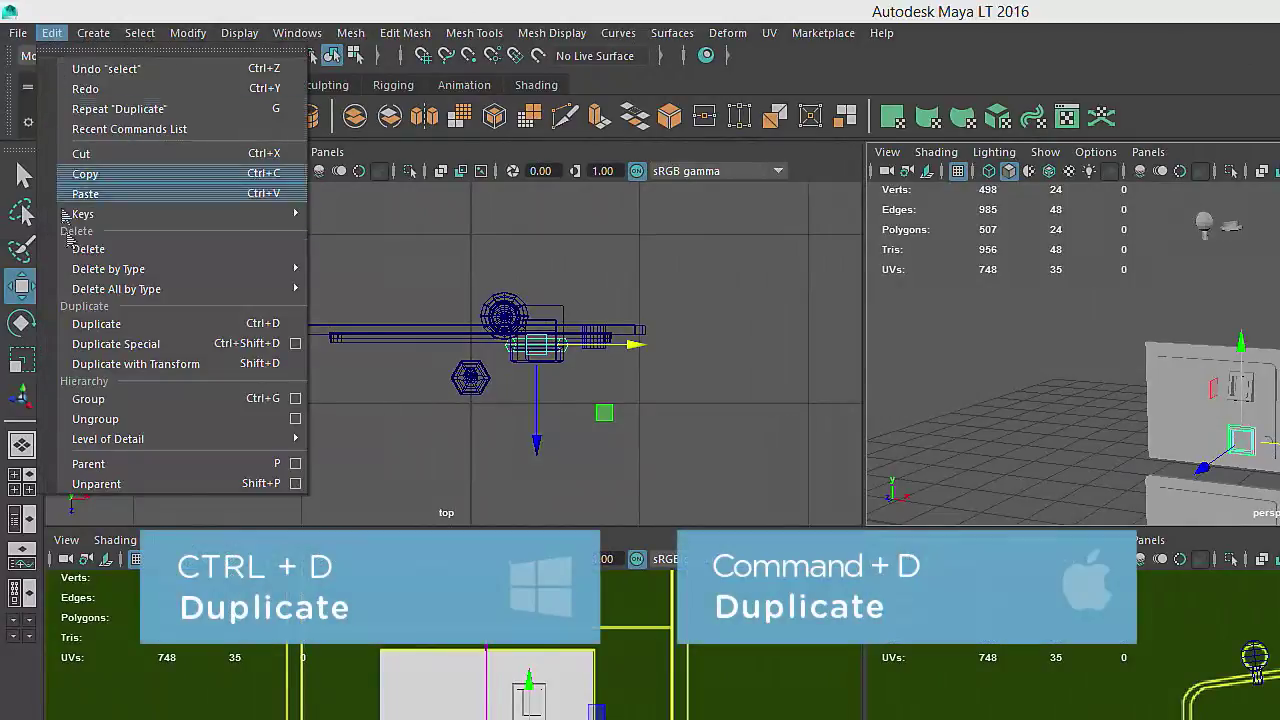
pyautogui.click(78, 325)
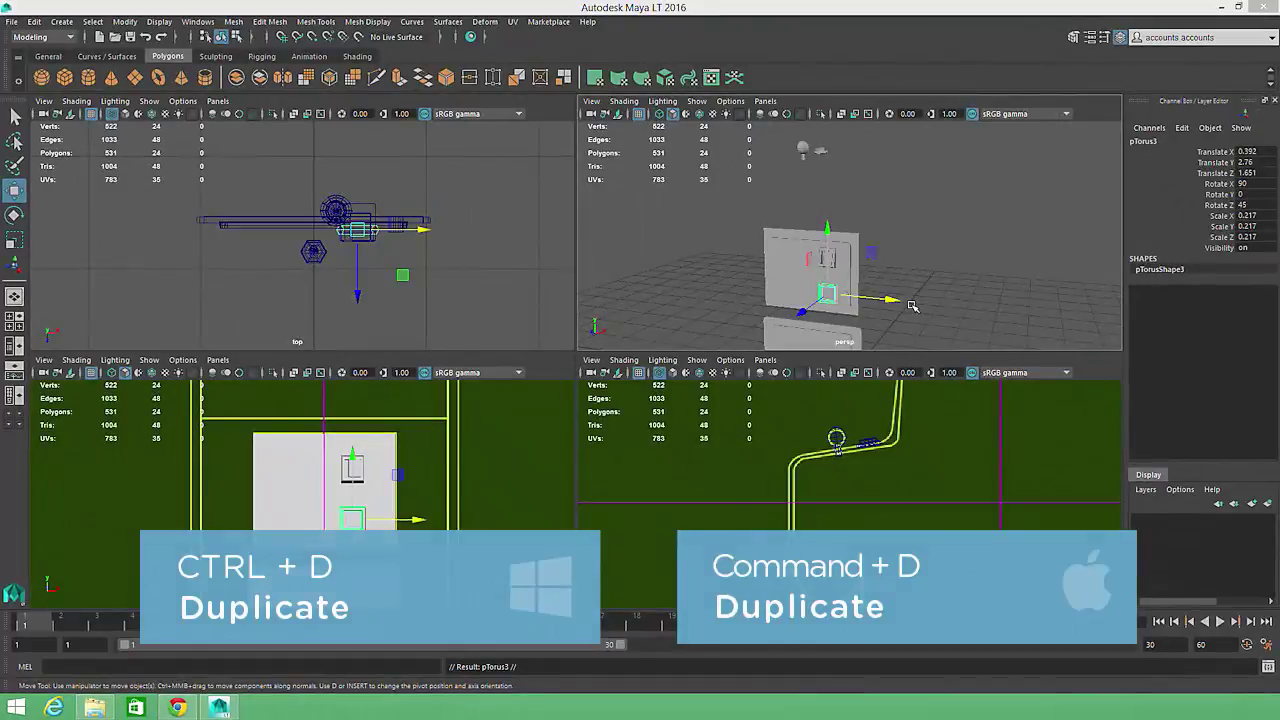
# Step: Check the original ring's position, then set the copied ring's Translate X to -0.39 to mirror it
pyautogui.moveTo(896, 303); pyautogui.dragTo(855, 303)
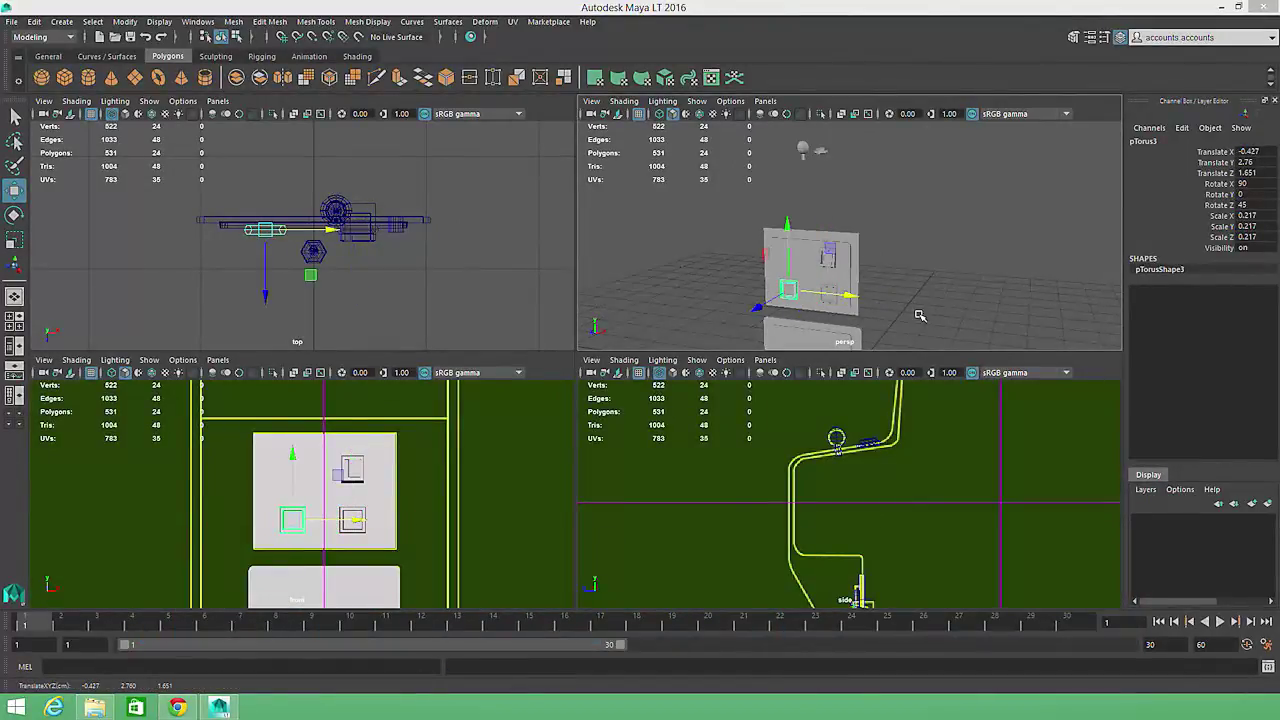
pyautogui.press('Delete')
pyautogui.click(836, 299)
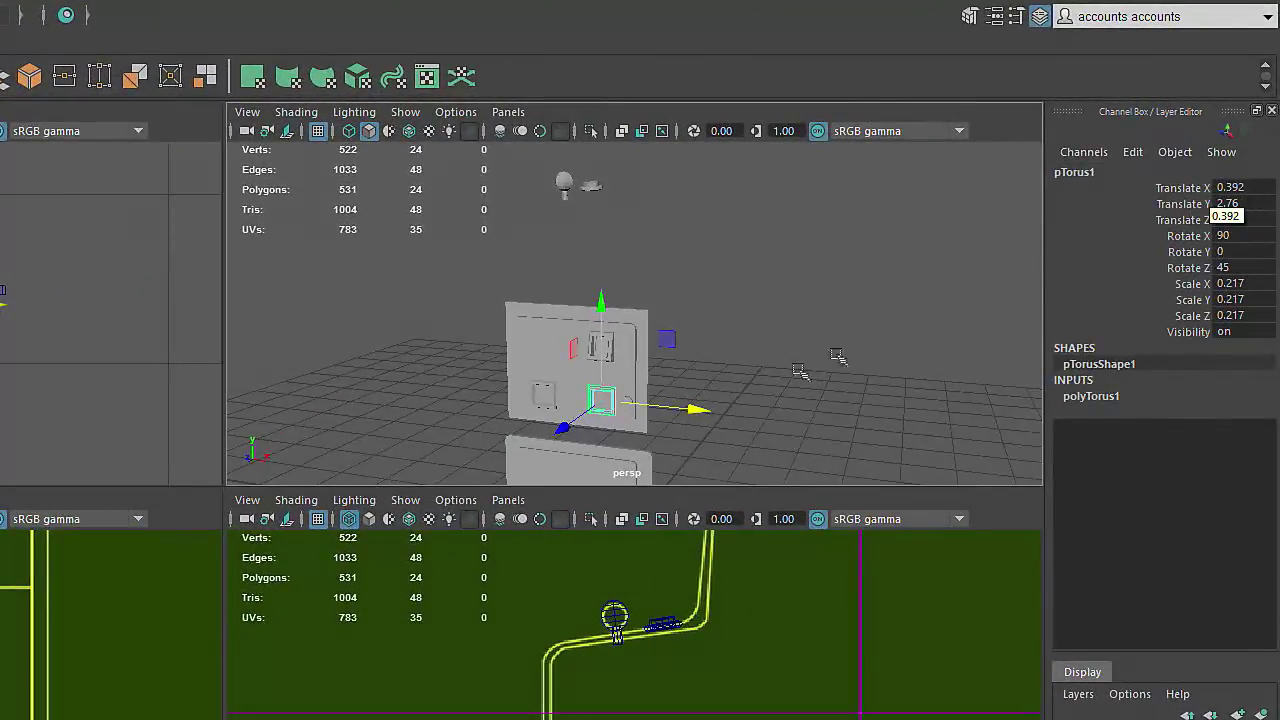
pyautogui.click(543, 395)
pyautogui.doubleClick(1249, 196)
pyautogui.write('-.39')
pyautogui.press('Return')
pyautogui.hotkey('ctrl', 'z')
pyautogui.hotkey('ctrl', 'z')
# Step: Duplicate the upper coin slot and grid-snap the copy left to about Translate X -0.486
pyautogui.hotkey('ctrl', 'd')
pyautogui.moveTo(694, 351); pyautogui.dragTo(632, 352)
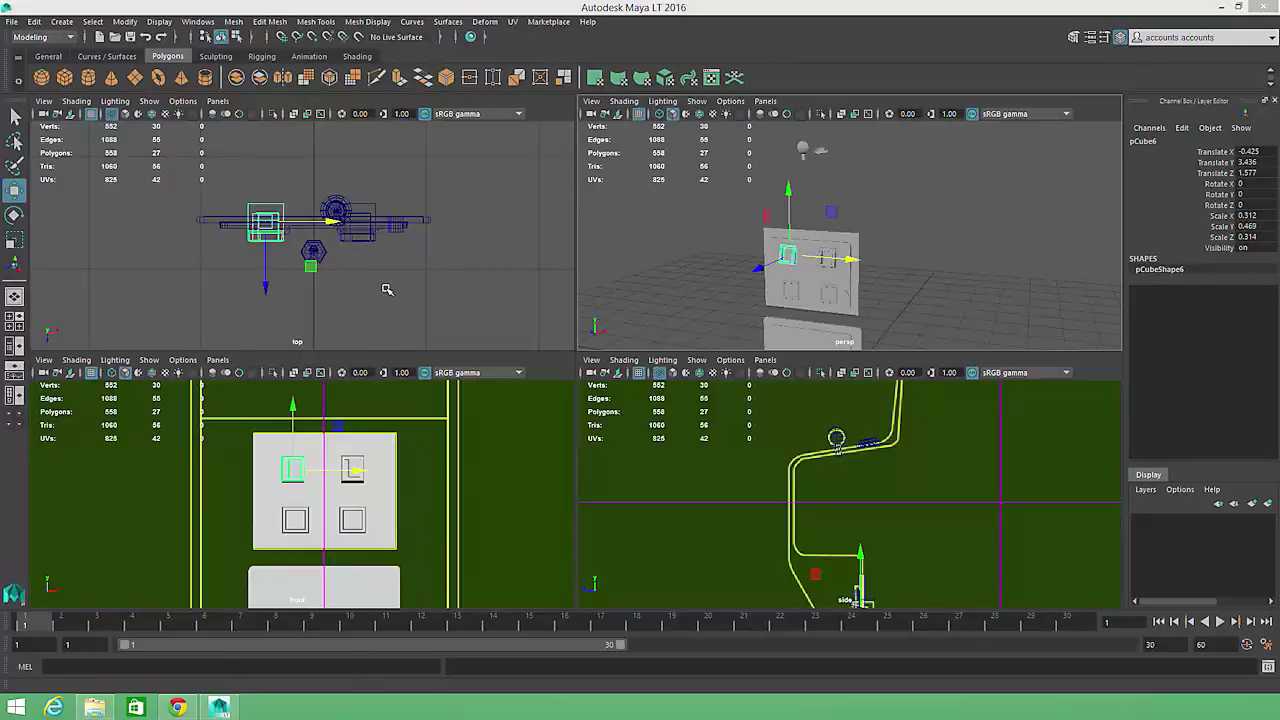
pyautogui.press('x')
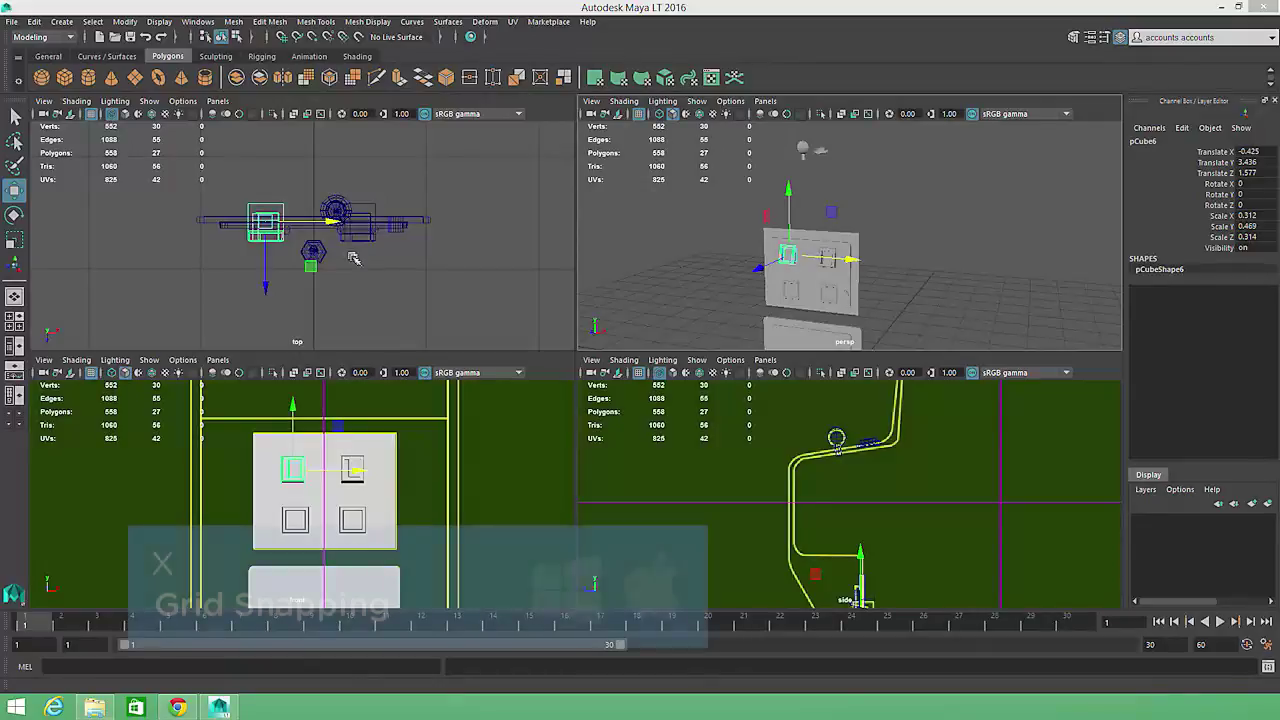
pyautogui.moveTo(332, 224); pyautogui.dragTo(258, 225)
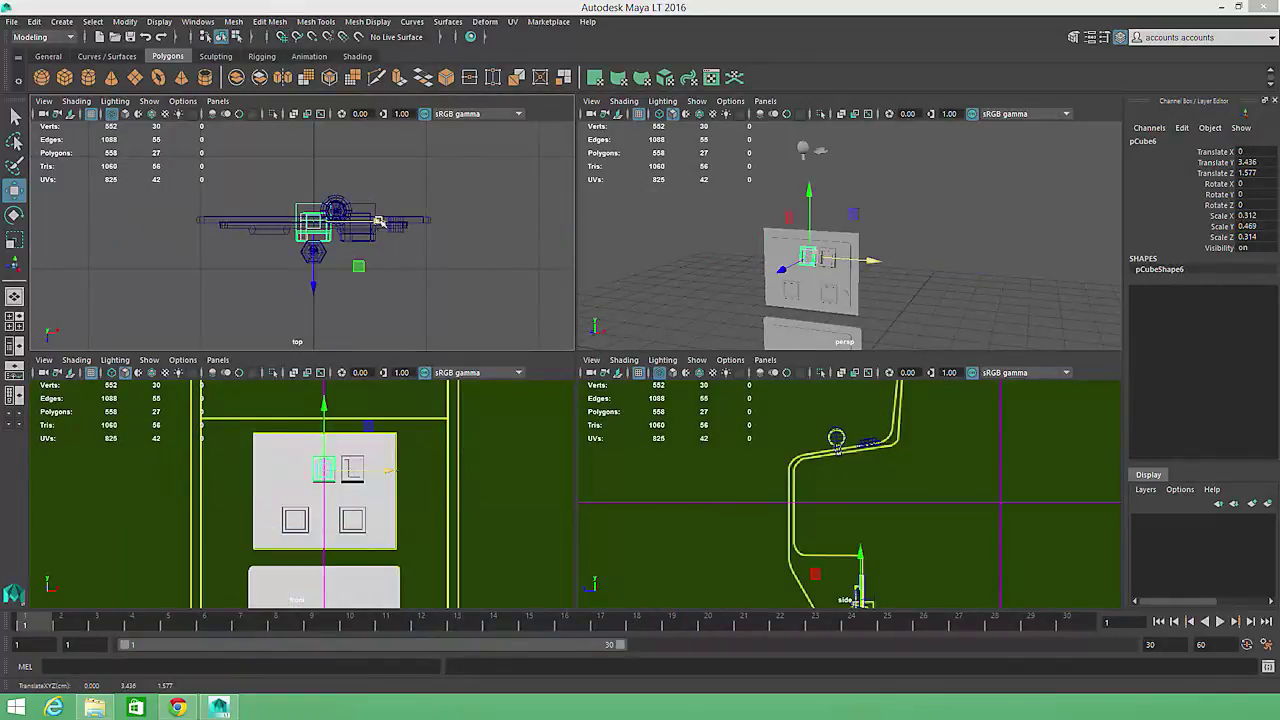
pyautogui.moveTo(384, 224); pyautogui.dragTo(324, 222)
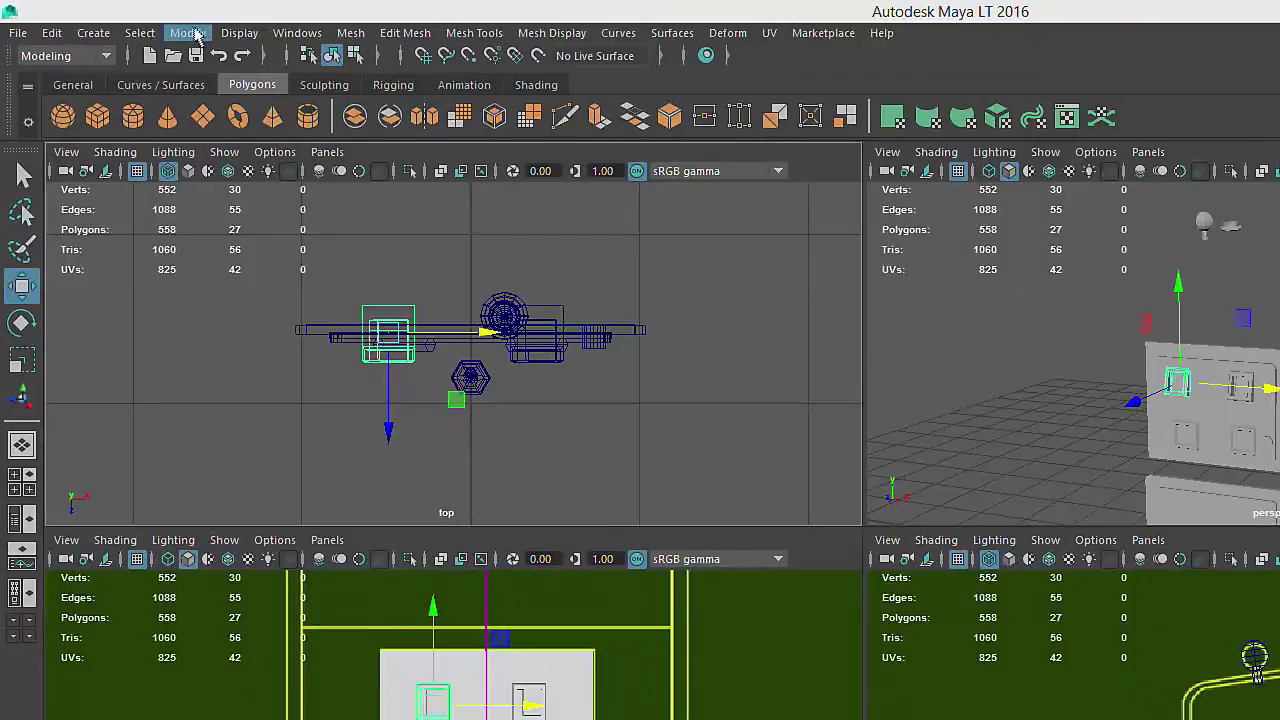
pyautogui.click(158, 21)
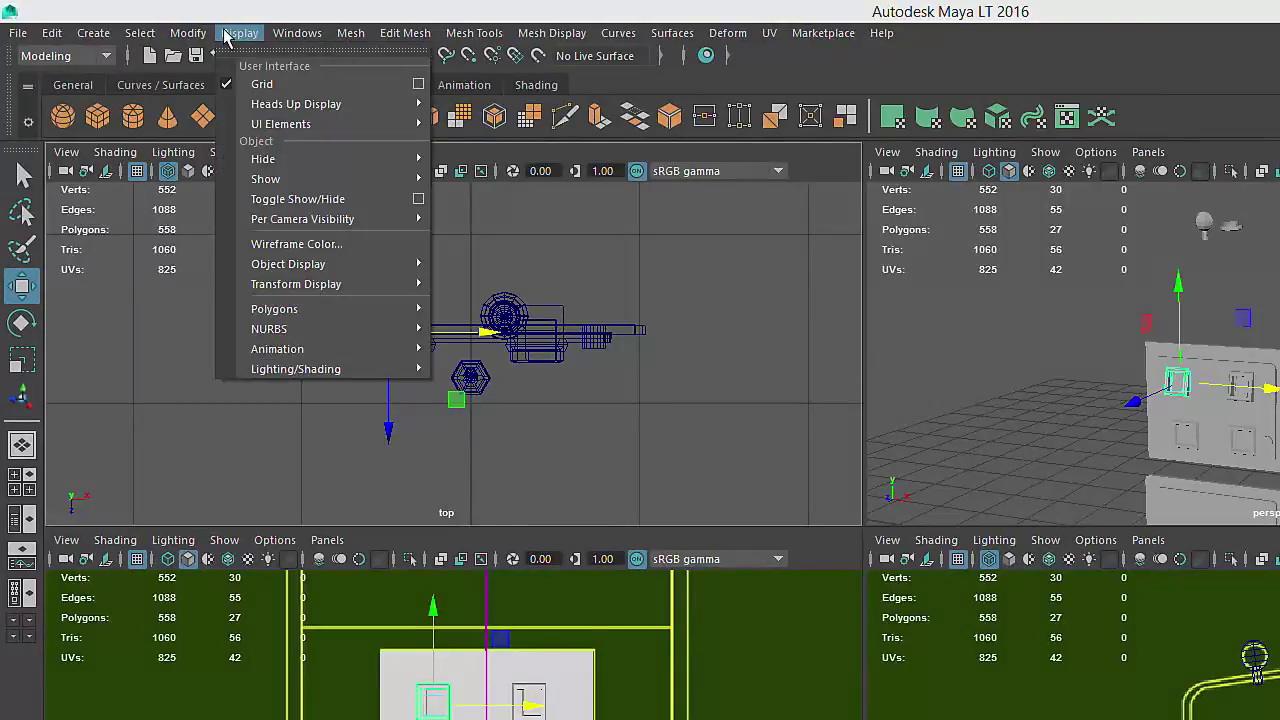
# Step: Set the viewport grid to 50 subdivisions between grid lines and apply
pyautogui.click(419, 84)
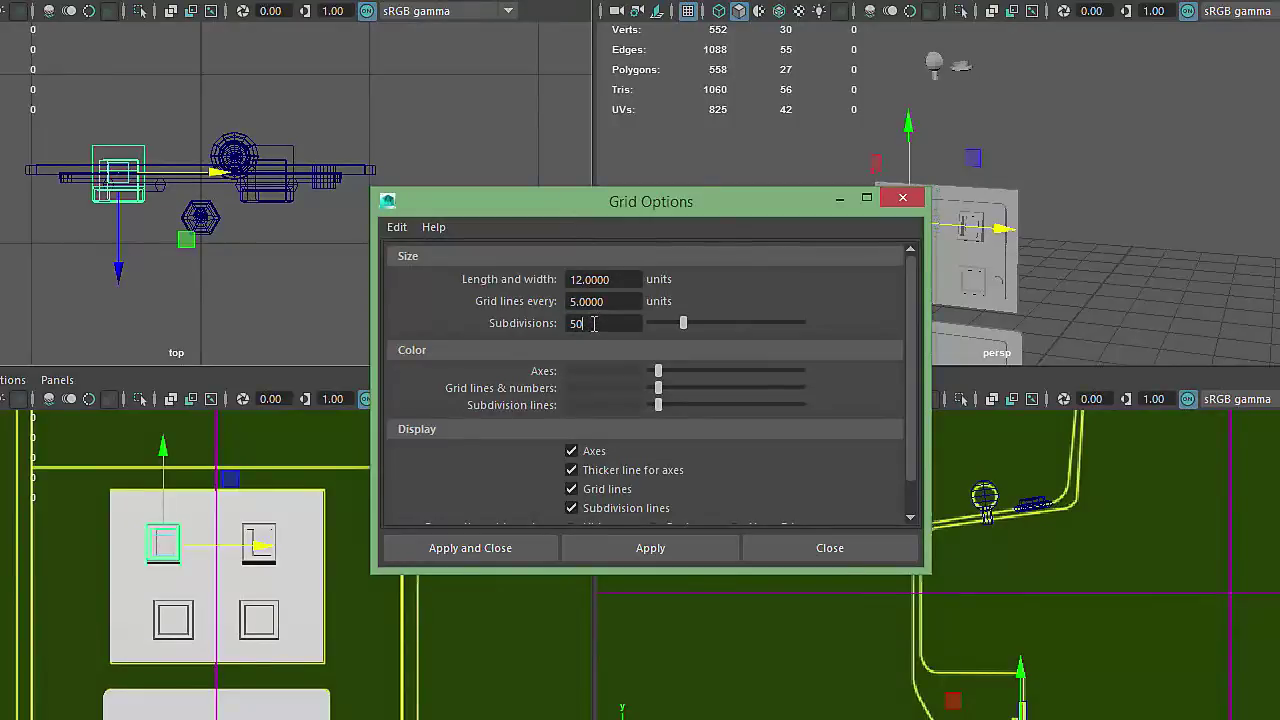
pyautogui.click(477, 548)
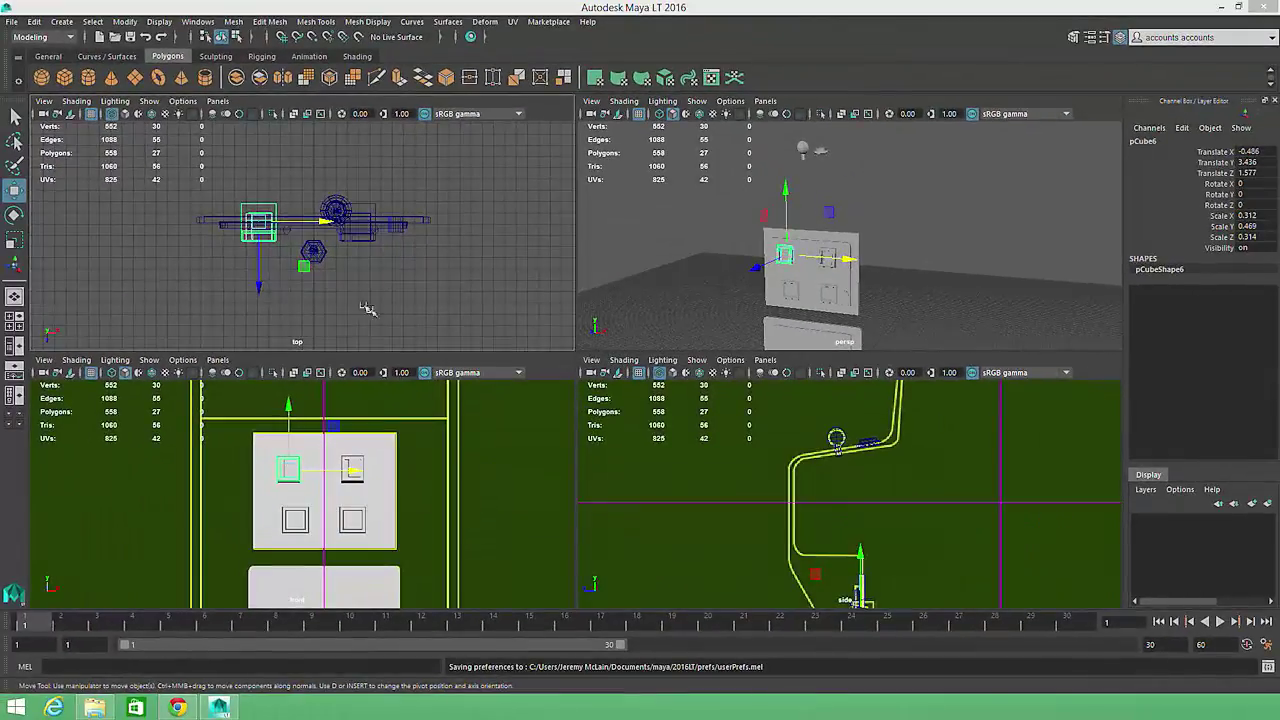
# Step: Snap the left slot copy to Translate X -0.4 and compare it with the right-side slot and ring
pyautogui.moveTo(273, 240); pyautogui.dragTo(287, 240, button='middle')
pyautogui.click(252, 237)
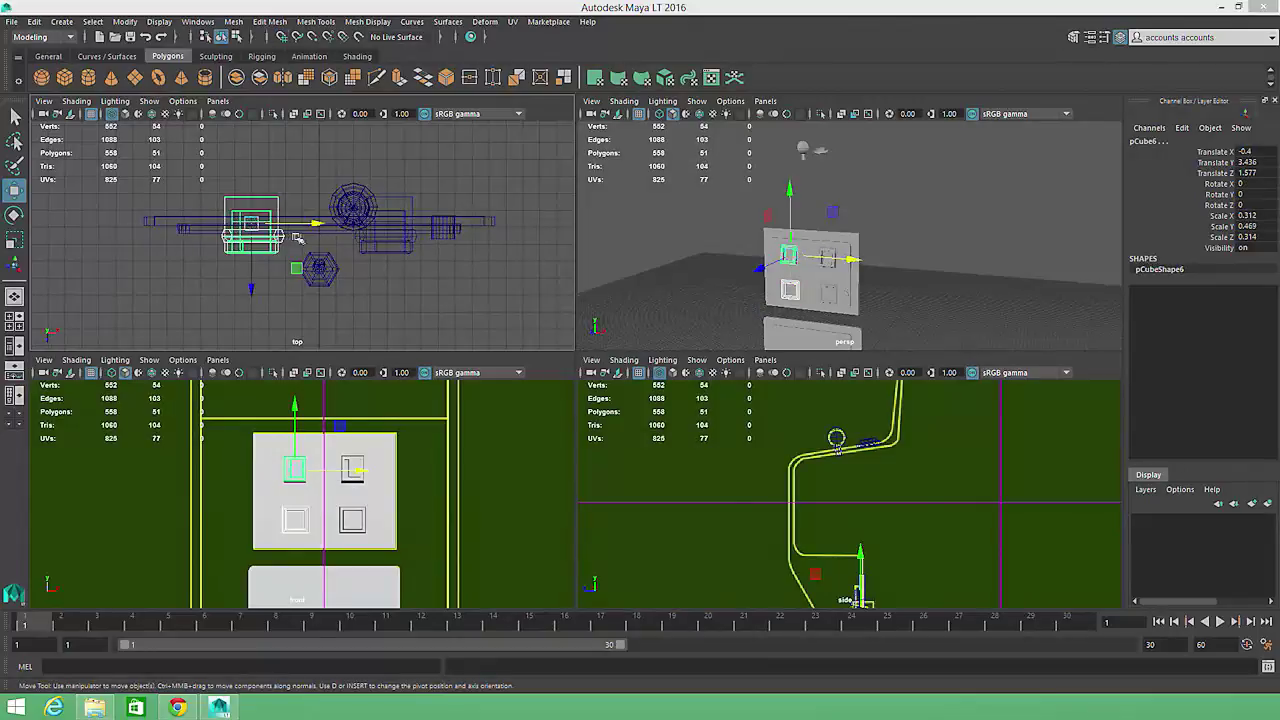
pyautogui.click(250, 238)
pyautogui.keyDown('shift'); pyautogui.click(383, 249); pyautogui.keyUp('shift')
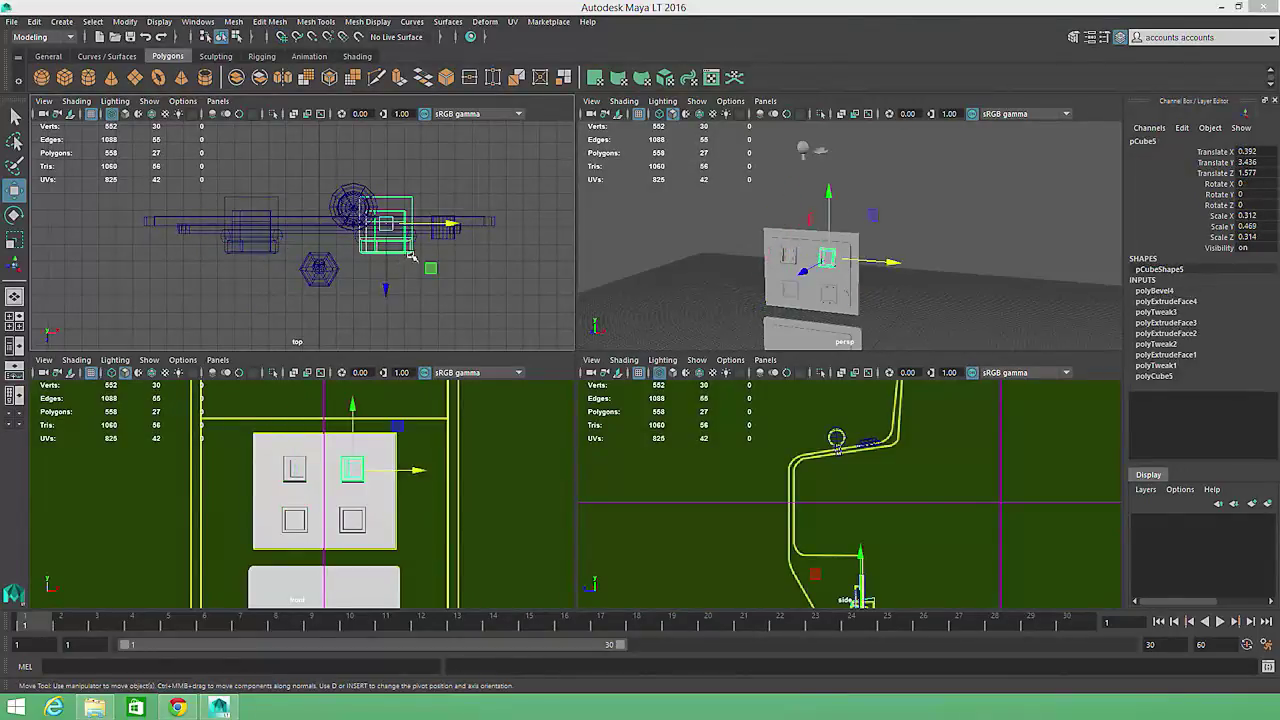
pyautogui.keyDown('shift'); pyautogui.click(430, 233); pyautogui.keyUp('shift')
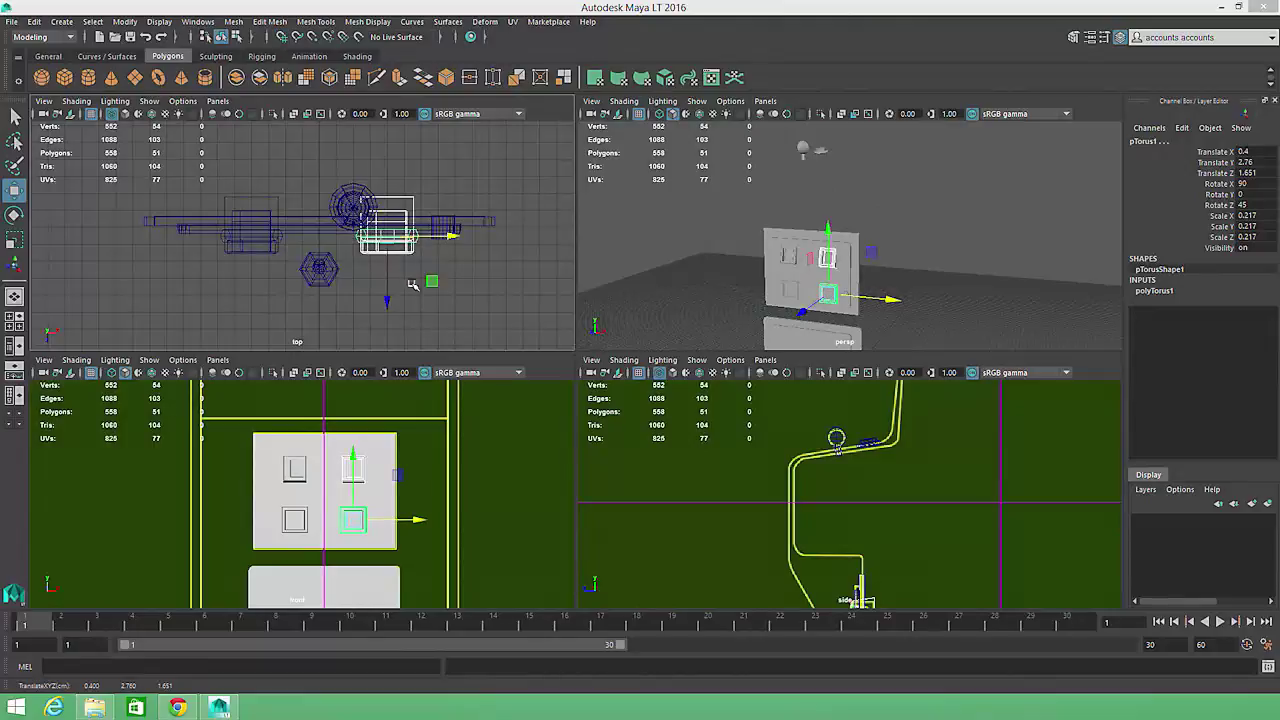
pyautogui.click(462, 309)
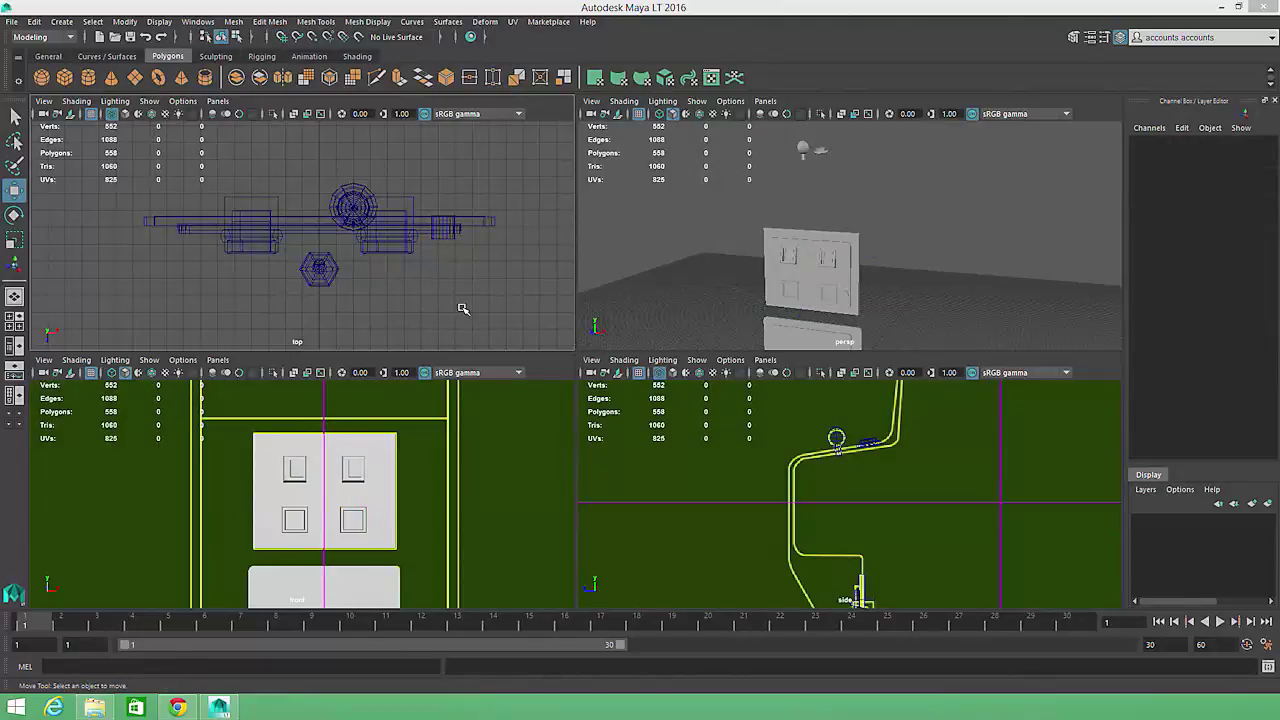
# Step: Try vertex-snapping the sphere along X, then undo the move and deselect
pyautogui.click(330, 268)
pyautogui.press('v')
pyautogui.moveTo(365, 270); pyautogui.dragTo(408, 262)
pyautogui.hotkey('ctrl', 'z')
pyautogui.click(466, 274)
# Step: Show the reference image plane in the top view and select the round game button pCylinder4
pyautogui.keyDown('alt'); pyautogui.moveTo(922, 265); pyautogui.dragTo(700, 295); pyautogui.keyUp('alt')
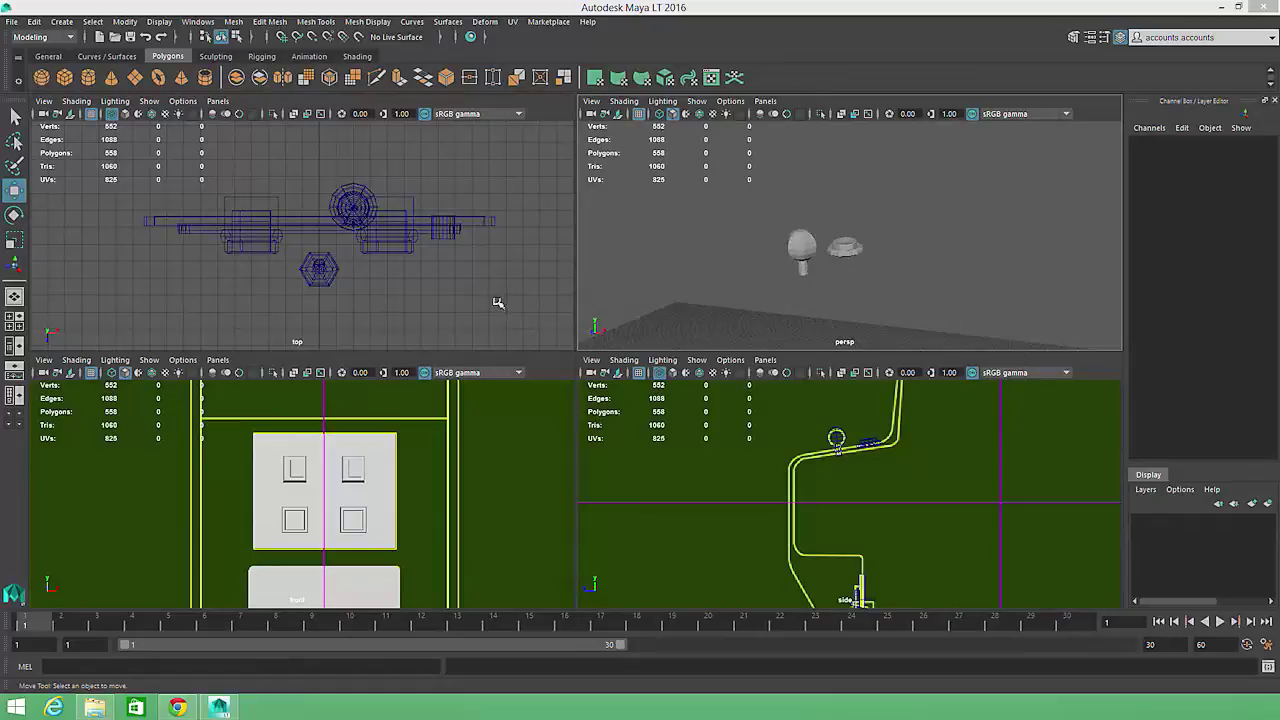
pyautogui.click(149, 101)
pyautogui.click(272, 290)
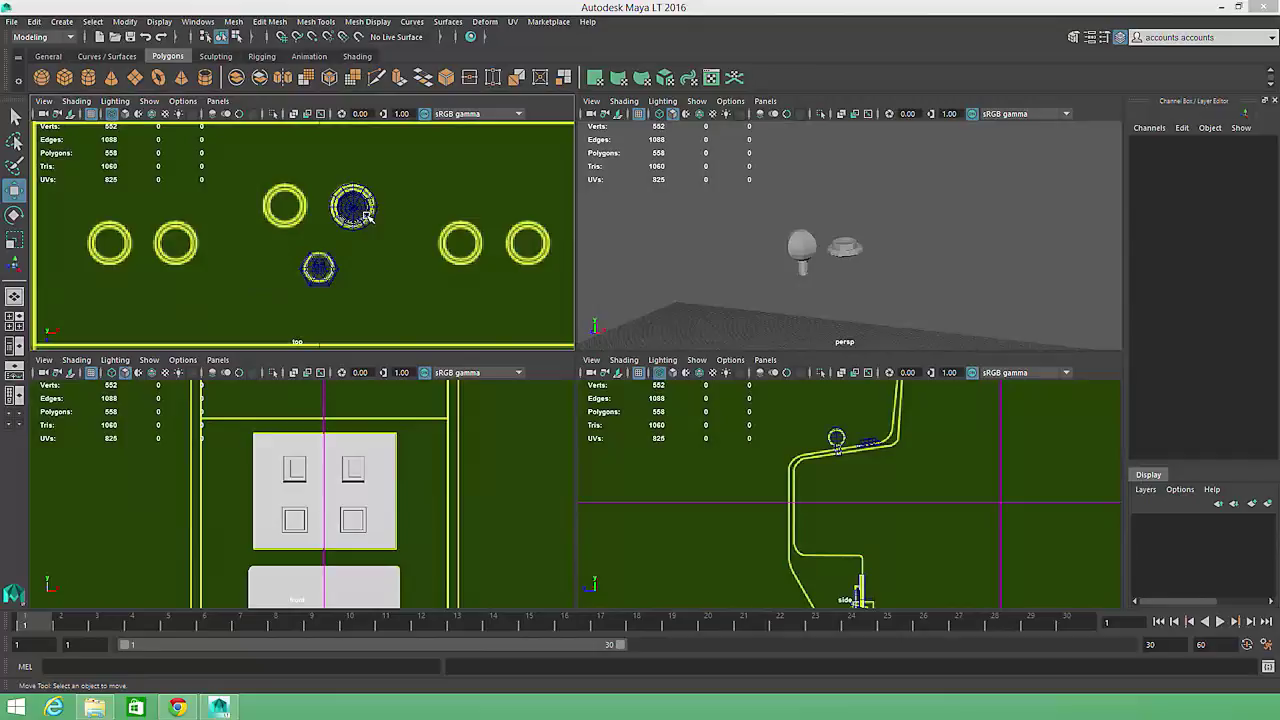
pyautogui.click(846, 245)
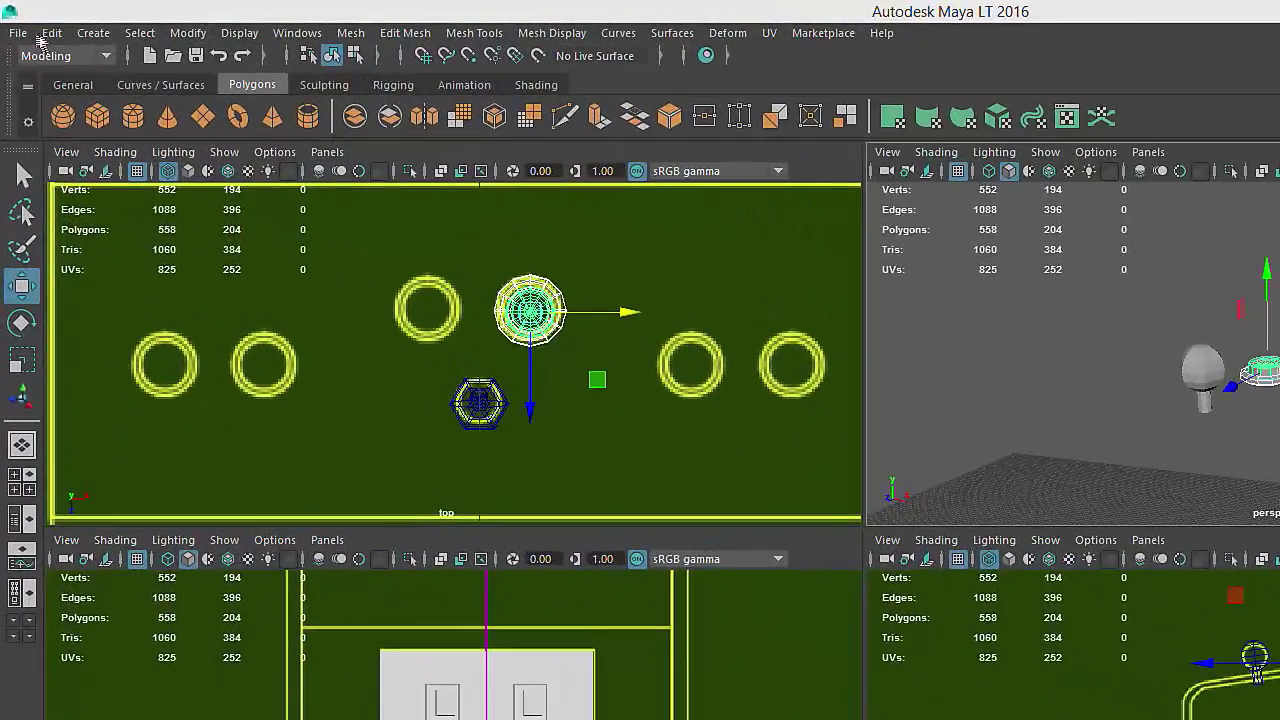
pyautogui.click(34, 21)
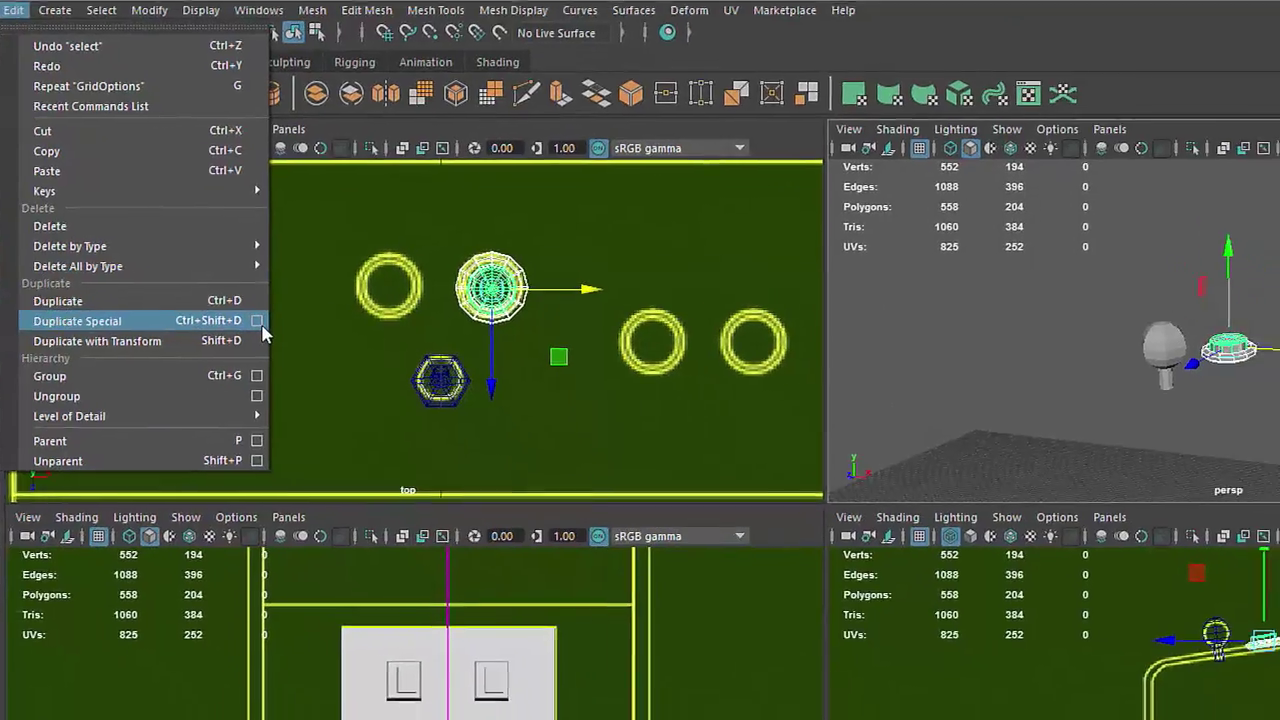
# Step: Use Duplicate Special with a Translate X offset of -0.4 to copy the button
pyautogui.click(296, 344)
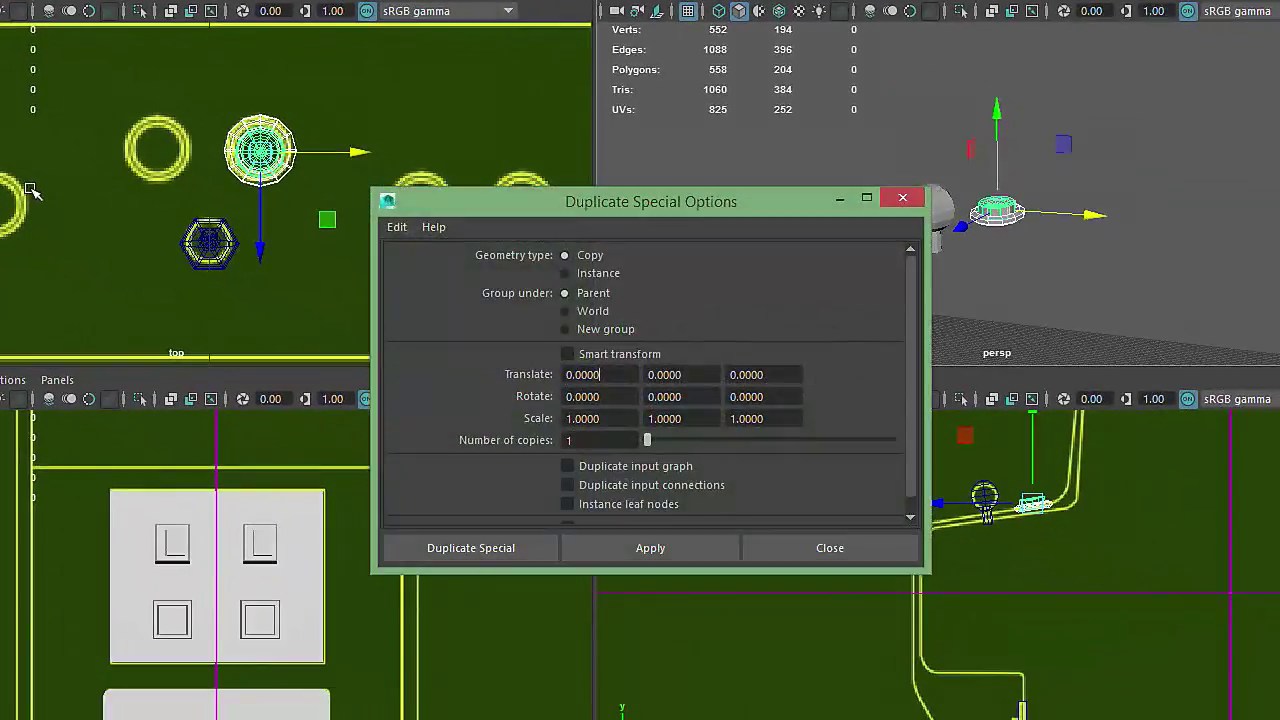
pyautogui.moveTo(608, 220); pyautogui.dragTo(627, 392)
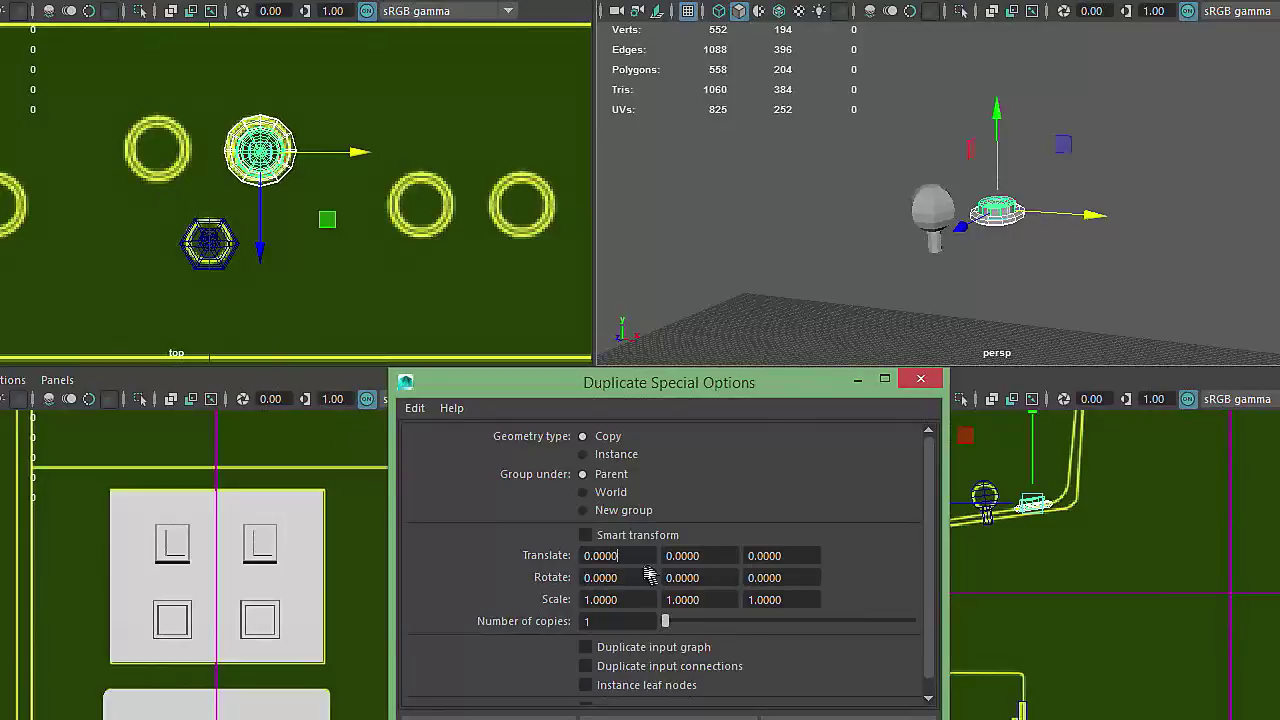
pyautogui.moveTo(652, 558); pyautogui.dragTo(560, 562)
pyautogui.write('-4')
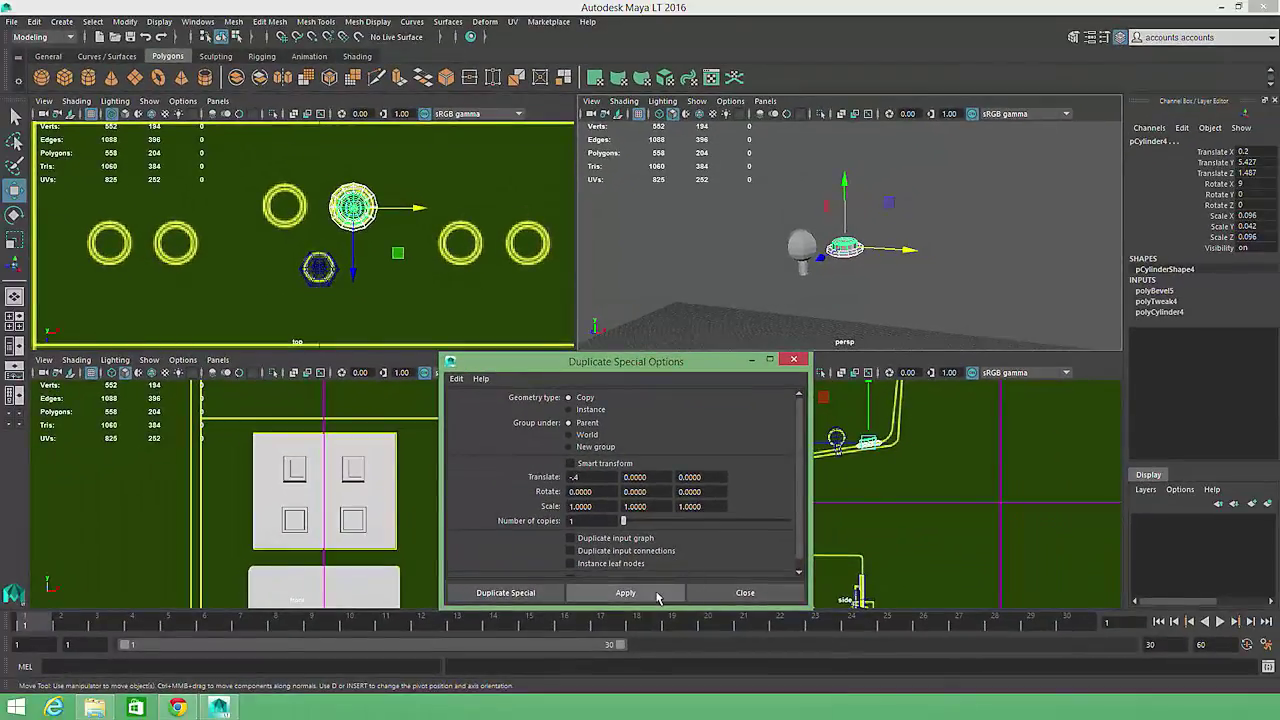
pyautogui.click(658, 596)
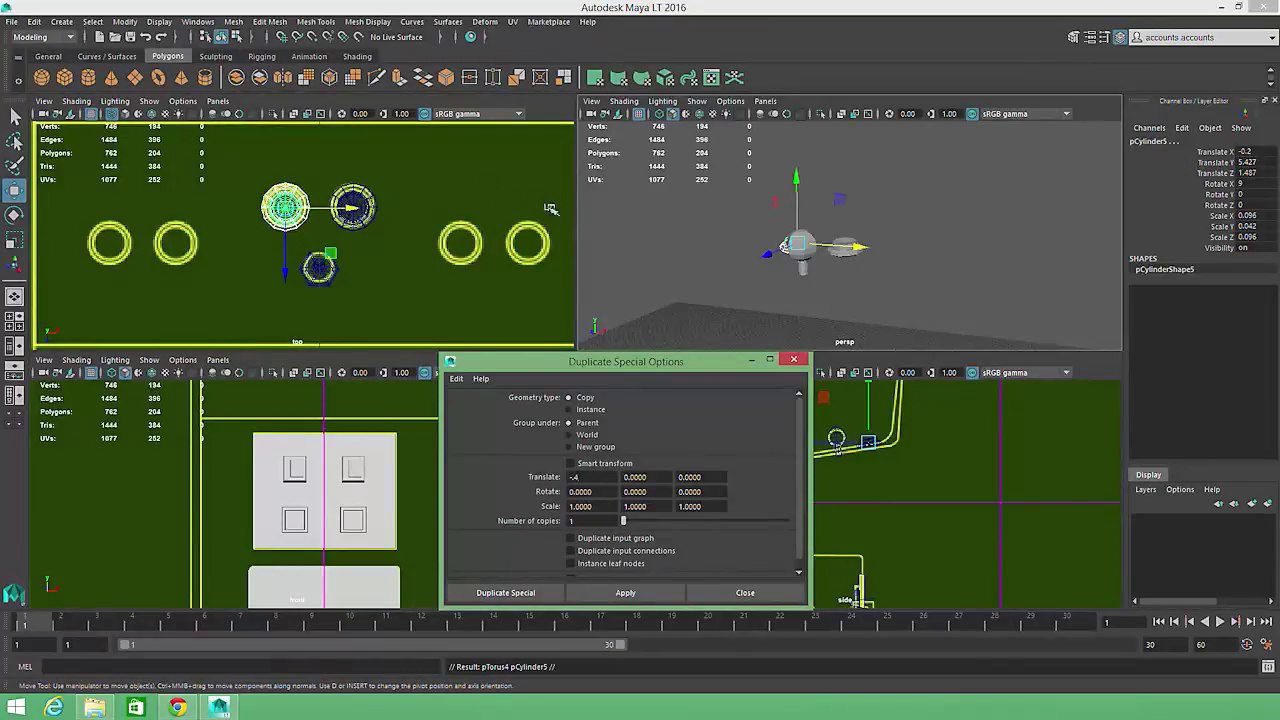
# Step: Marquee-select the original button cylinder and duplicate it with Ctrl+D
pyautogui.click(628, 232)
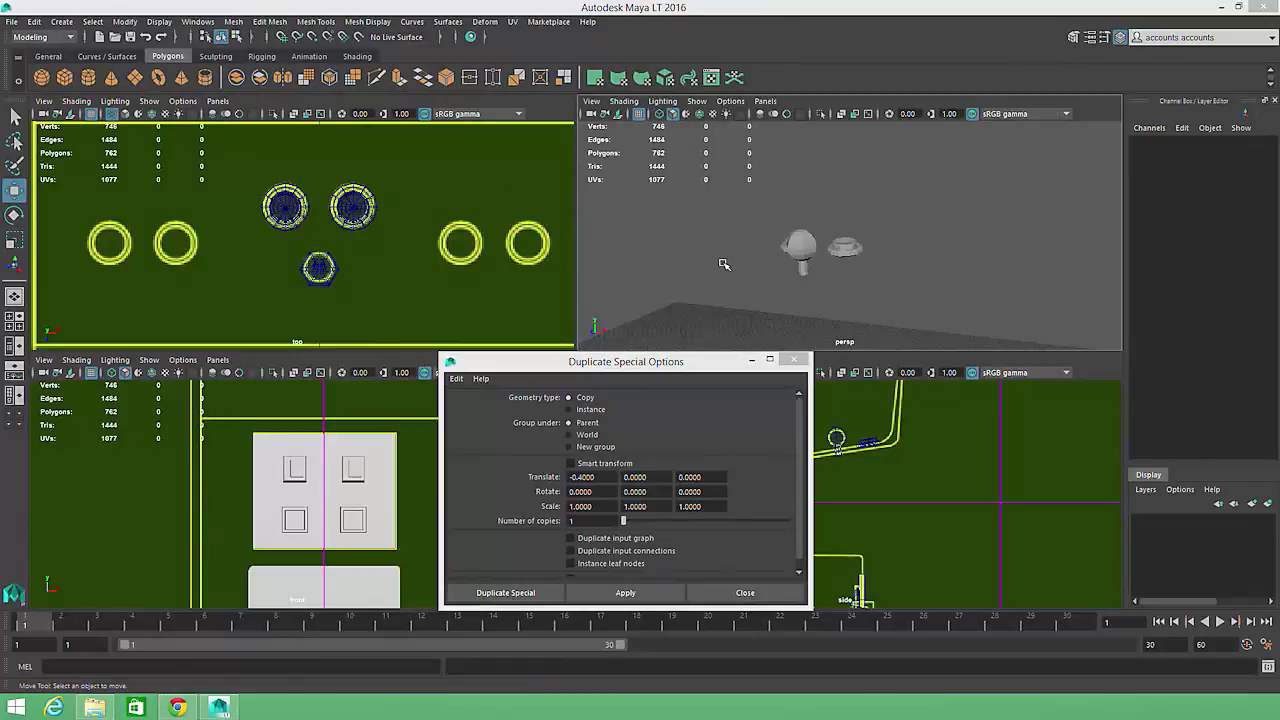
pyautogui.keyDown('alt'); pyautogui.moveTo(724, 264); pyautogui.dragTo(794, 278); pyautogui.keyUp('alt')
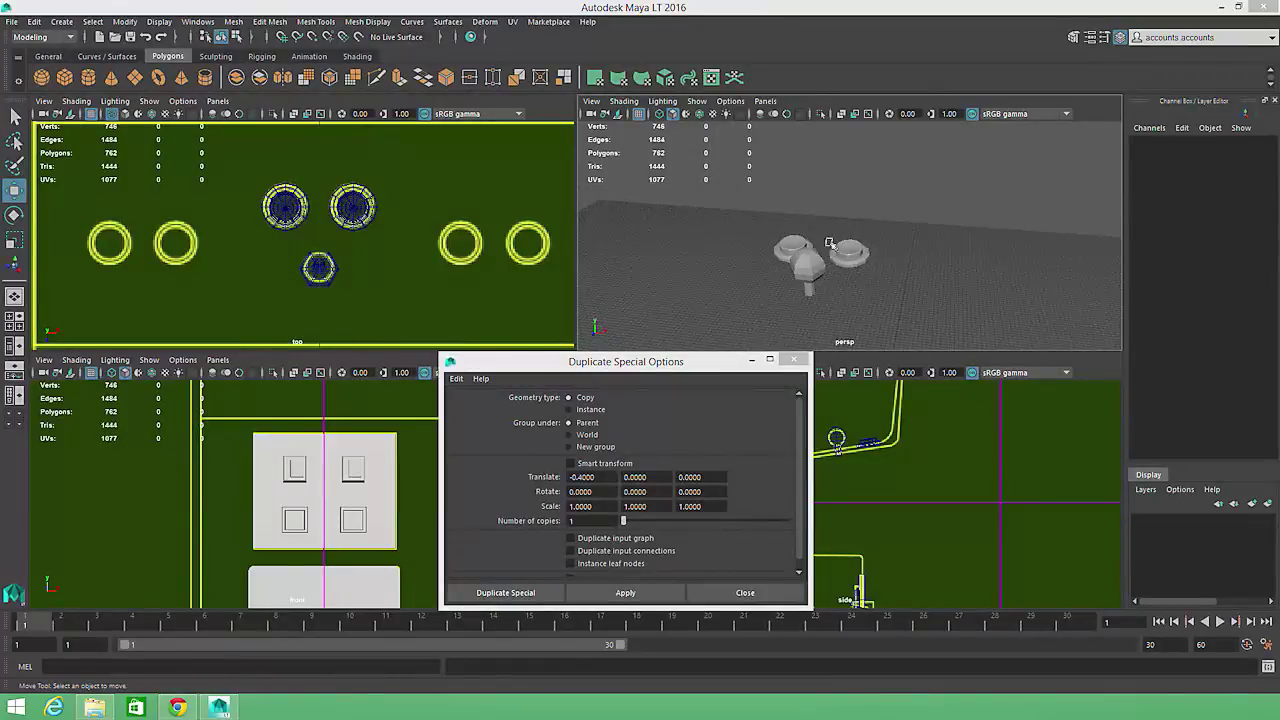
pyautogui.moveTo(837, 222); pyautogui.dragTo(878, 272)
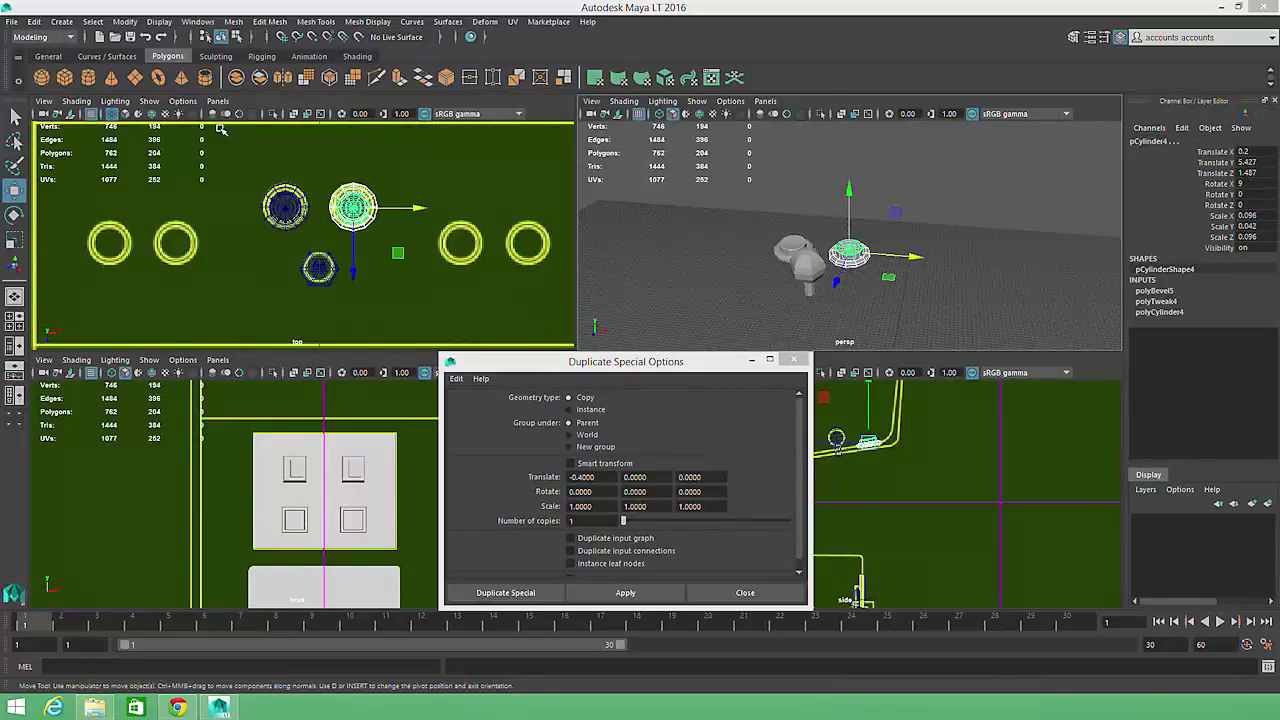
pyautogui.hotkey('ctrl', 'd')
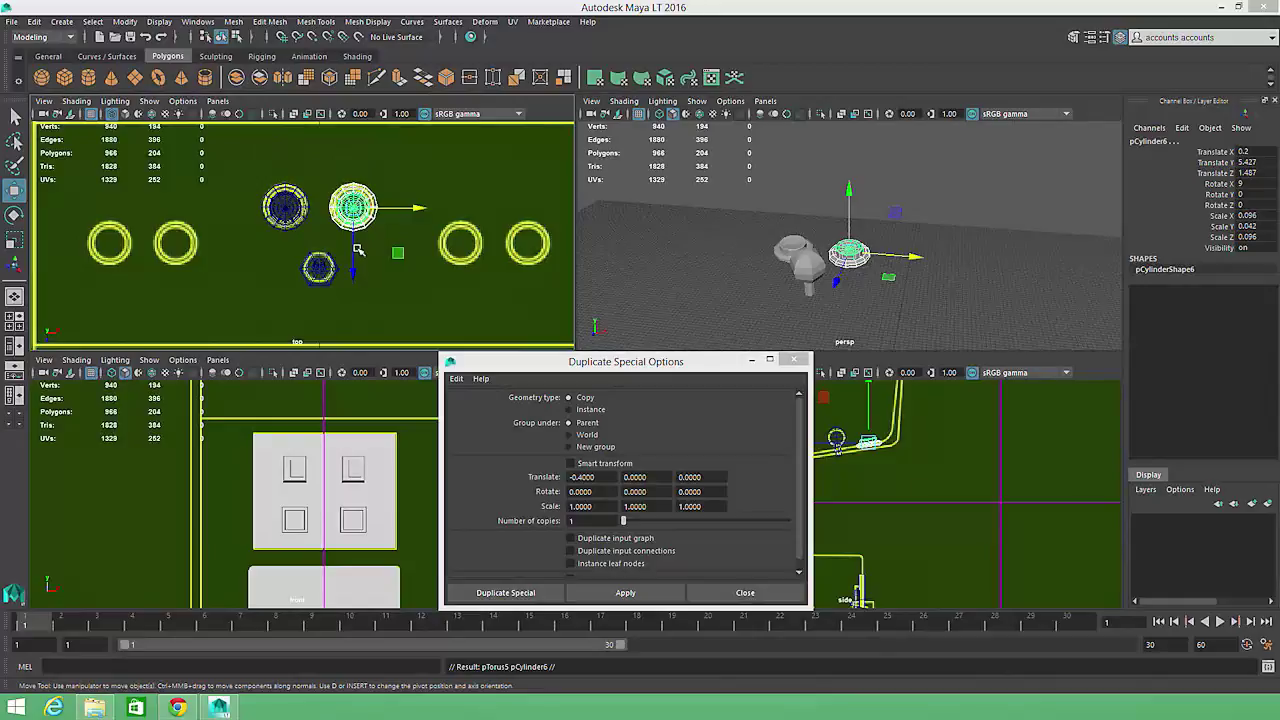
# Step: Move the button copy over the right-hand rings and add another copy 0.4 units left
pyautogui.moveTo(360, 254); pyautogui.dragTo(360, 298)
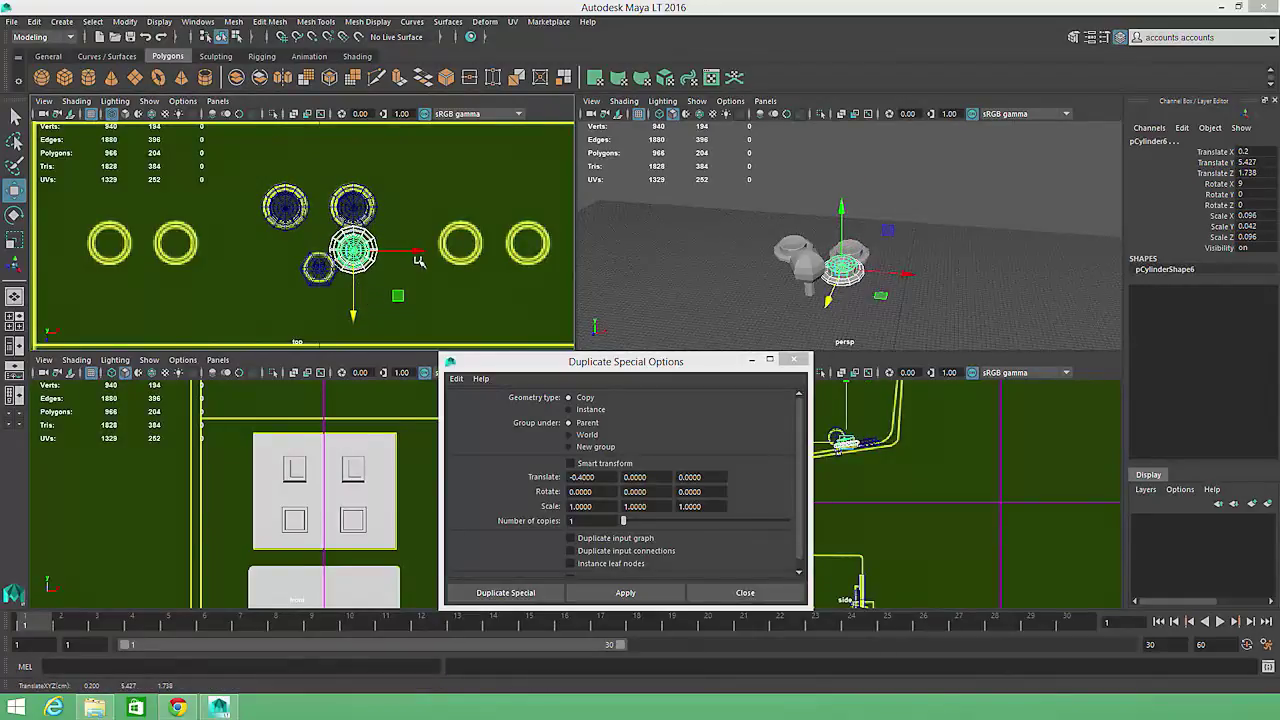
pyautogui.moveTo(418, 252); pyautogui.dragTo(523, 244)
pyautogui.scroll(3, 946, 490)
pyautogui.moveTo(910, 462); pyautogui.dragTo(902, 460)
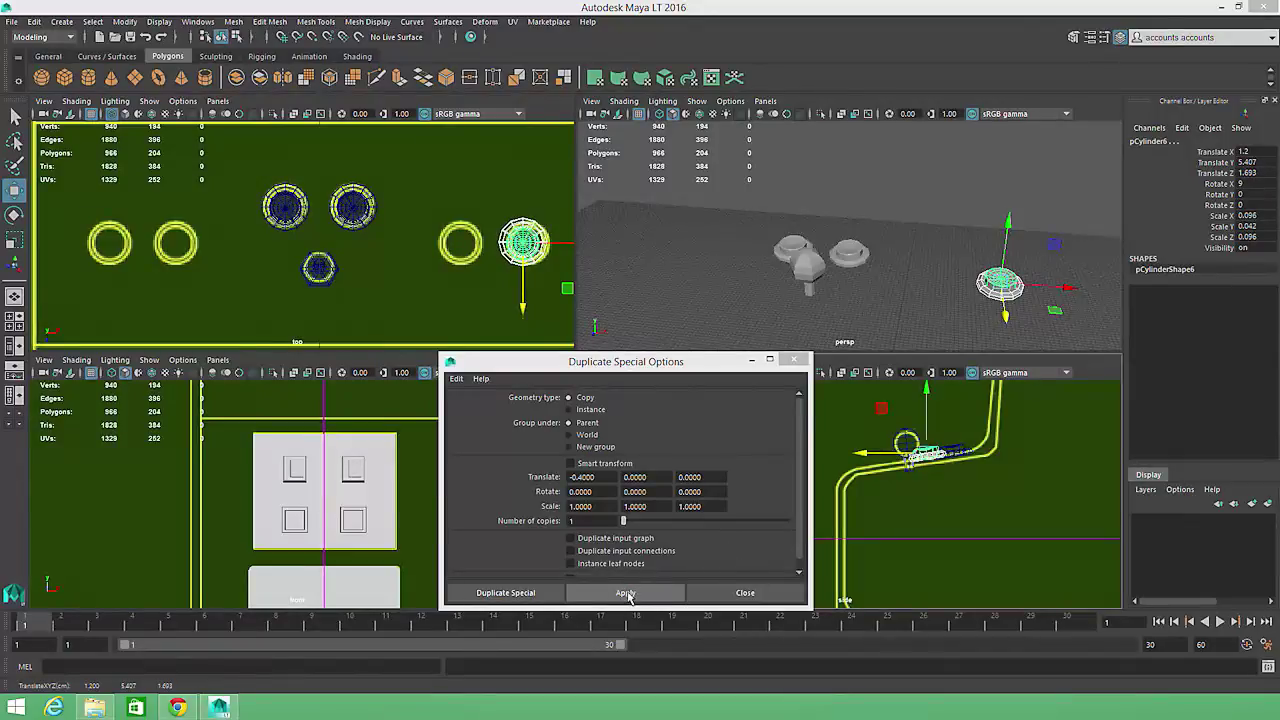
pyautogui.click(625, 593)
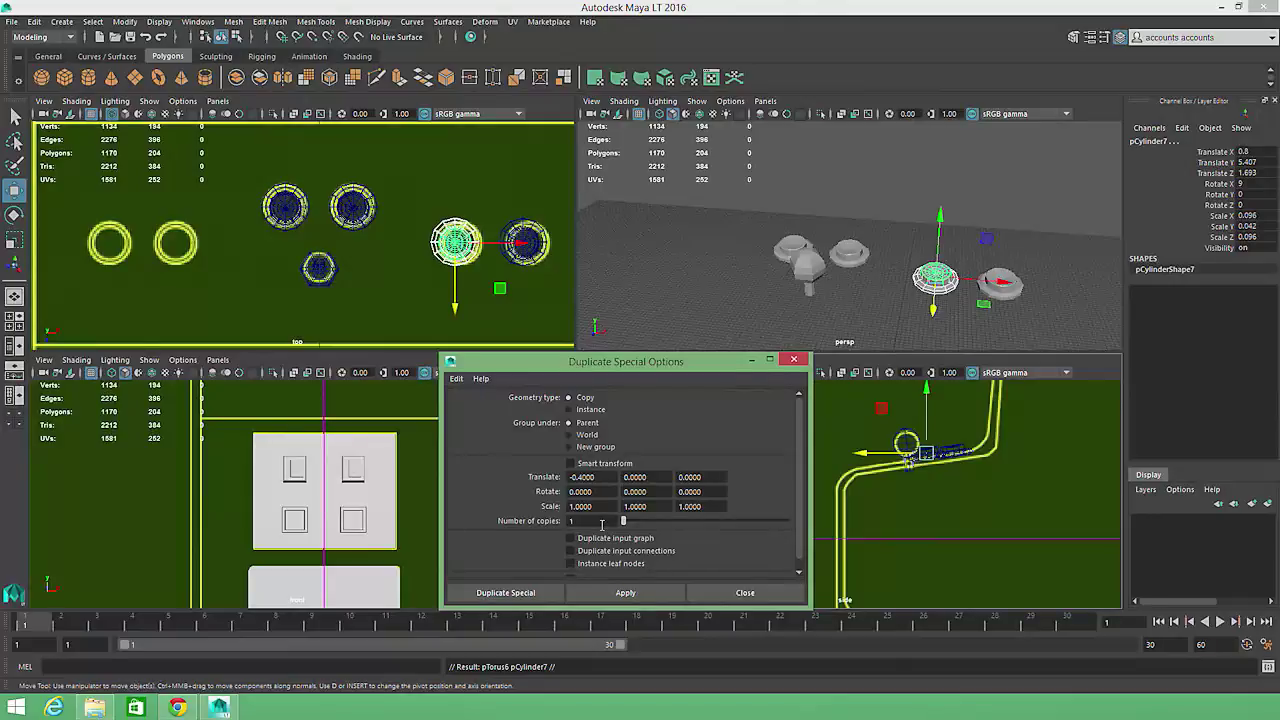
pyautogui.moveTo(622, 521); pyautogui.dragTo(641, 524)
pyautogui.moveTo(641, 524); pyautogui.dragTo(633, 521)
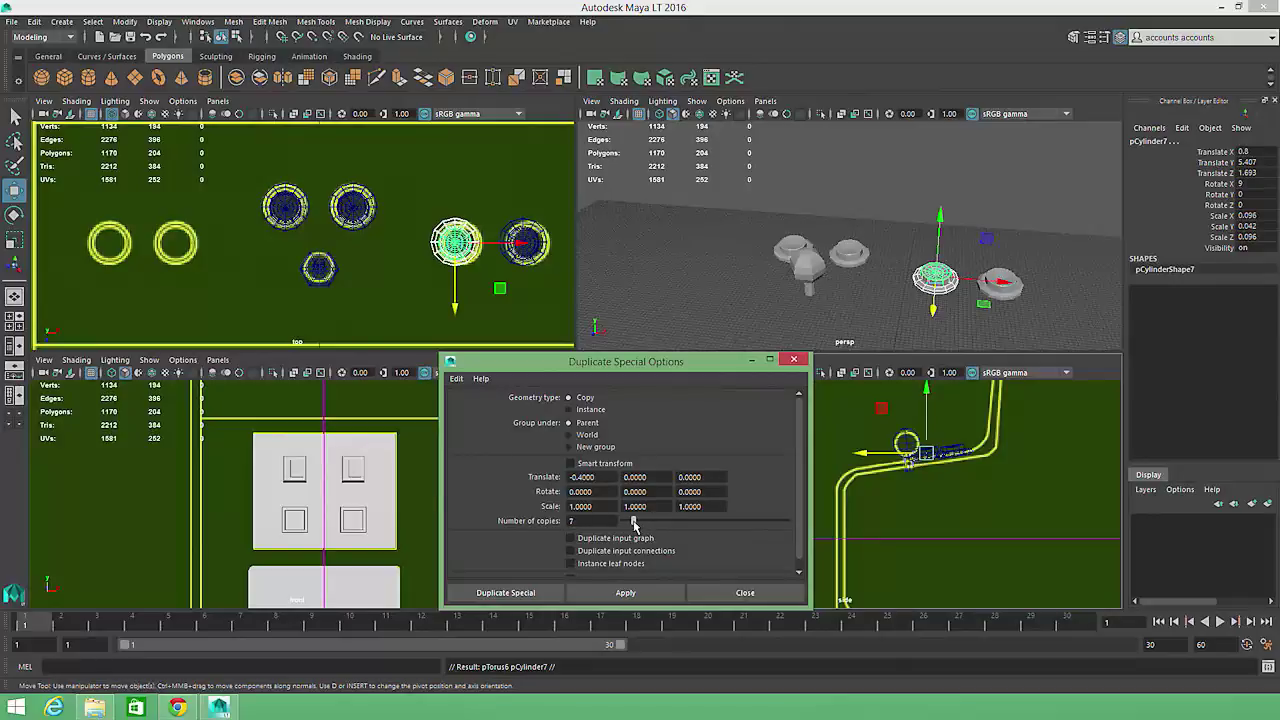
pyautogui.click(625, 592)
pyautogui.keyDown('alt'); pyautogui.moveTo(932, 249); pyautogui.dragTo(910, 290); pyautogui.keyUp('alt')
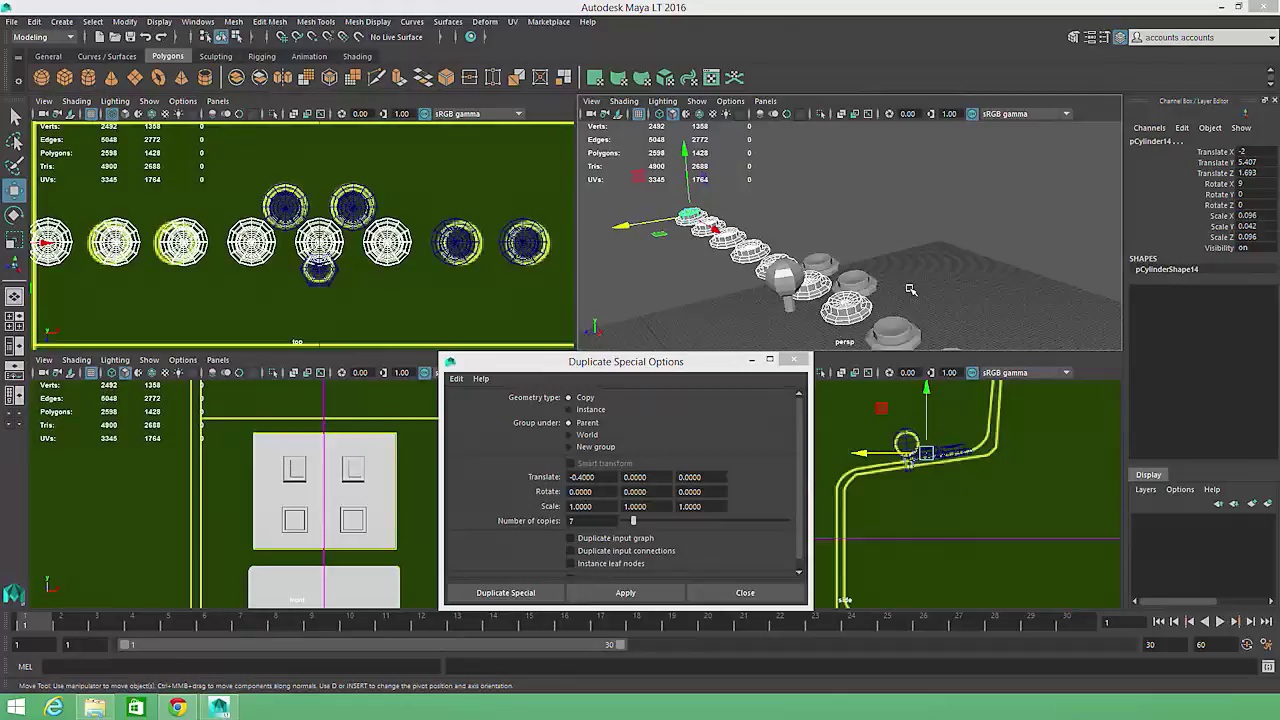
pyautogui.hotkey('ctrl', 'z')
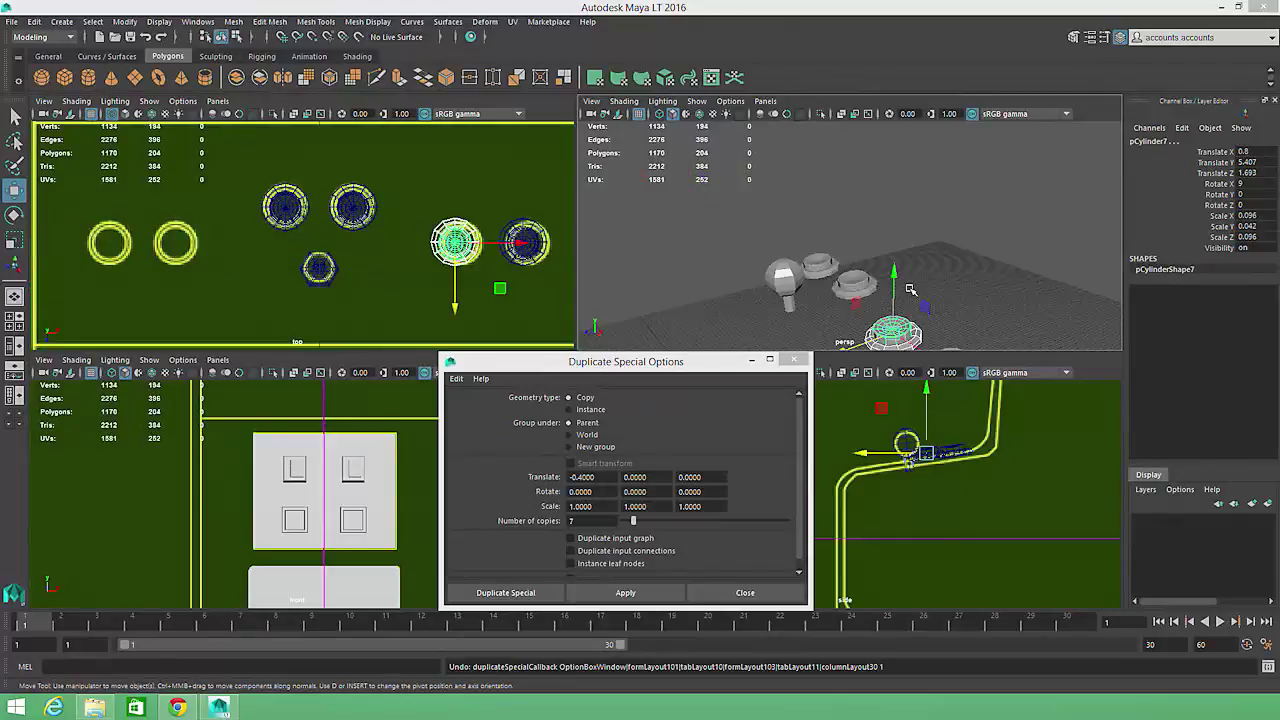
pyautogui.hotkey('shift', 'z')
pyautogui.click(770, 275)
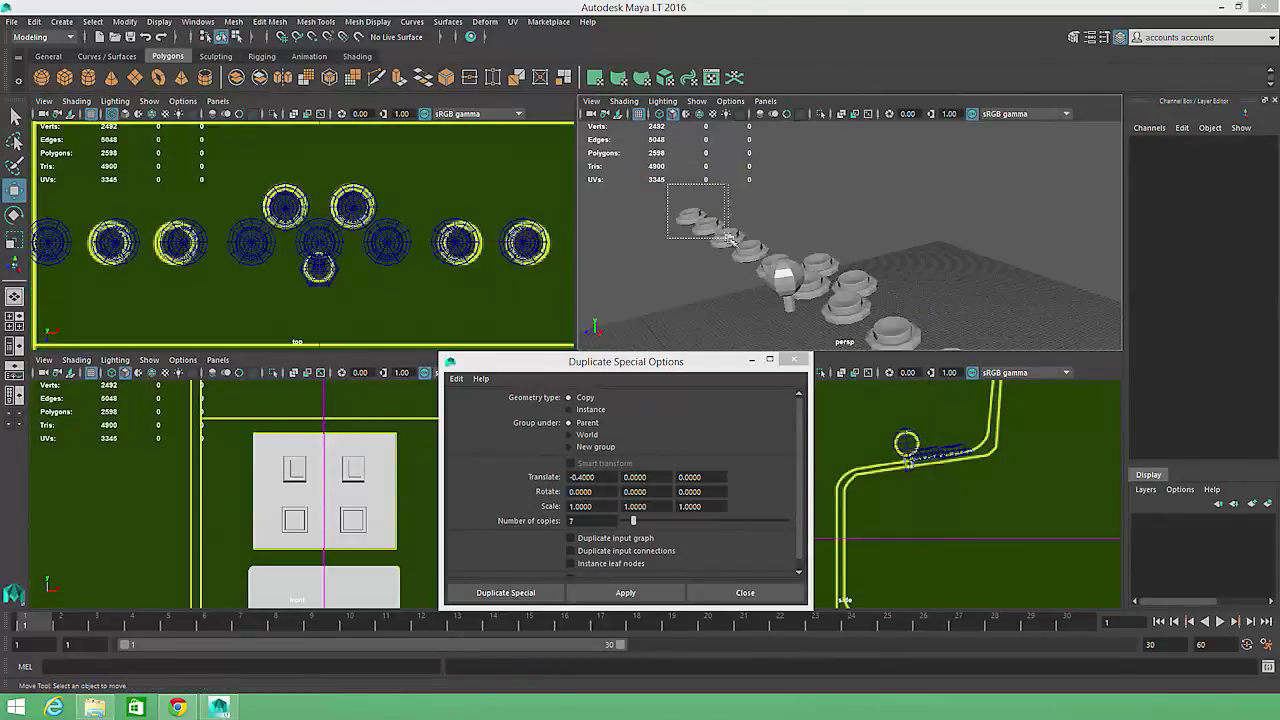
pyautogui.click(790, 272)
pyautogui.press('Delete')
pyautogui.keyDown('alt'); pyautogui.moveTo(842, 300); pyautogui.dragTo(812, 289); pyautogui.keyUp('alt')
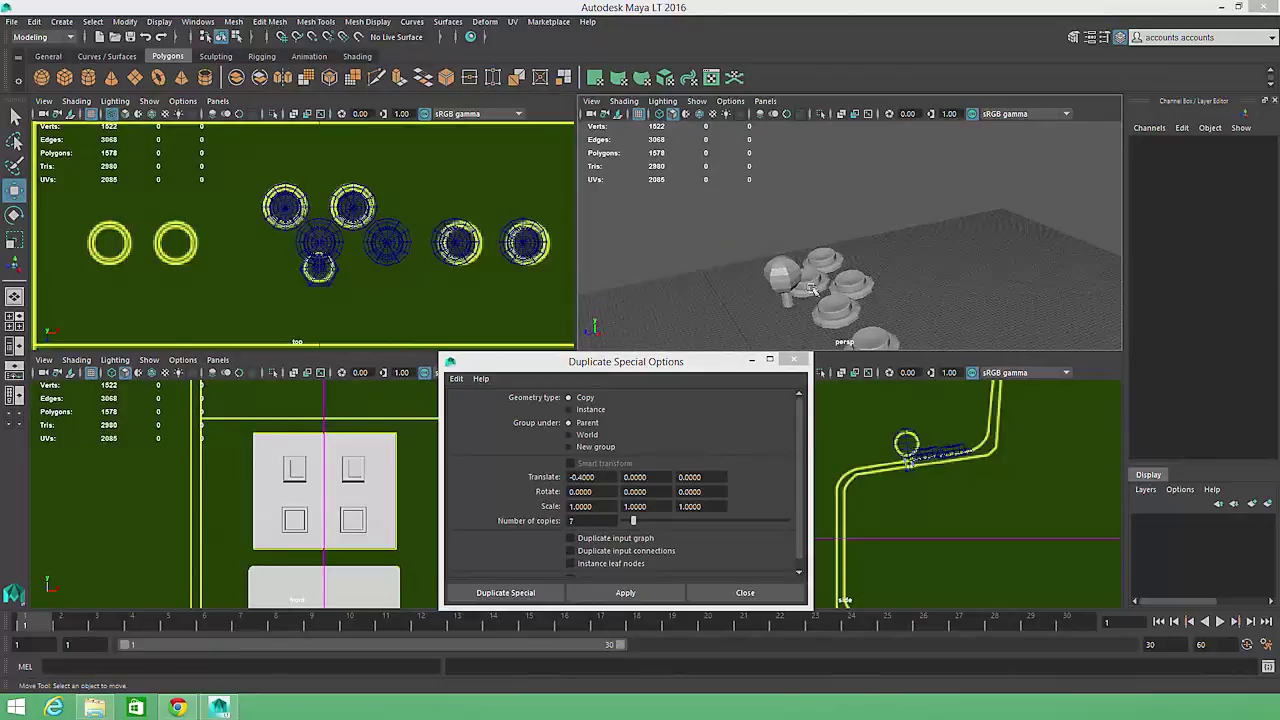
pyautogui.click(815, 292)
pyautogui.press('Delete')
pyautogui.keyDown('alt'); pyautogui.moveTo(890, 304); pyautogui.dragTo(1030, 302); pyautogui.keyUp('alt')
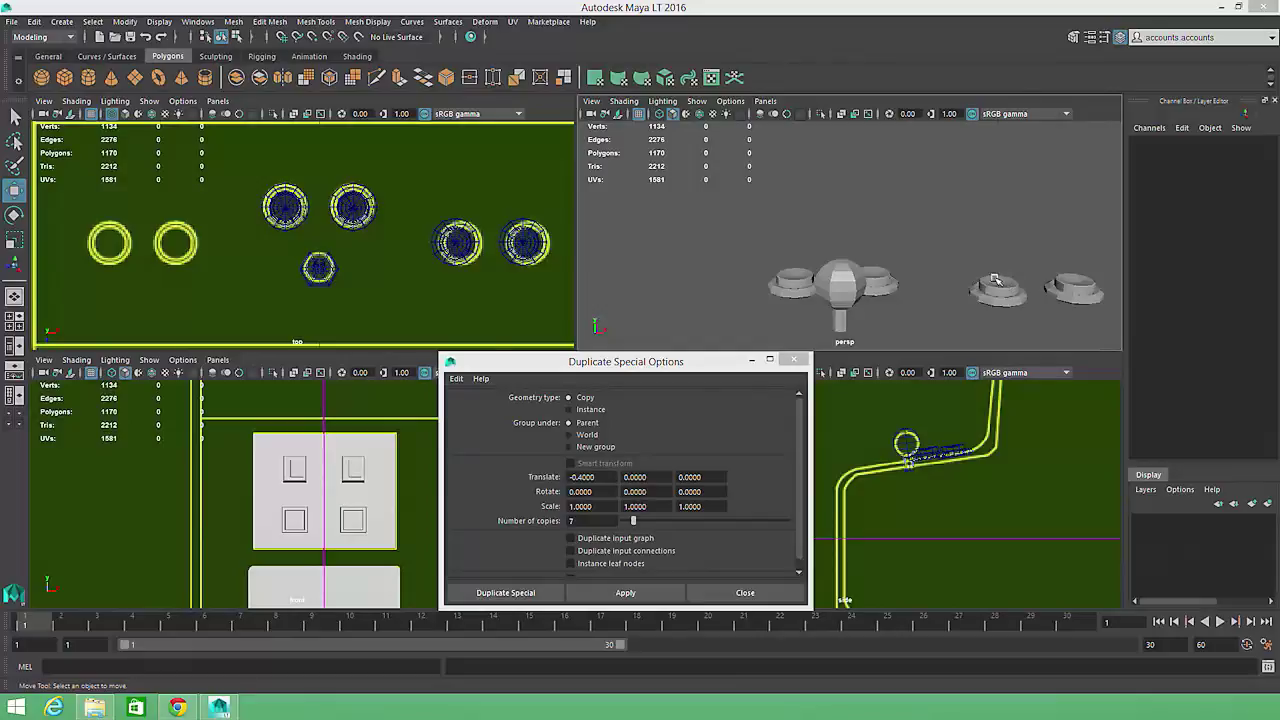
# Step: Duplicate pCylinder7 to X -0.8 over the left rings, then add one more copy 0.4 units left
pyautogui.moveTo(978, 272); pyautogui.dragTo(1010, 315)
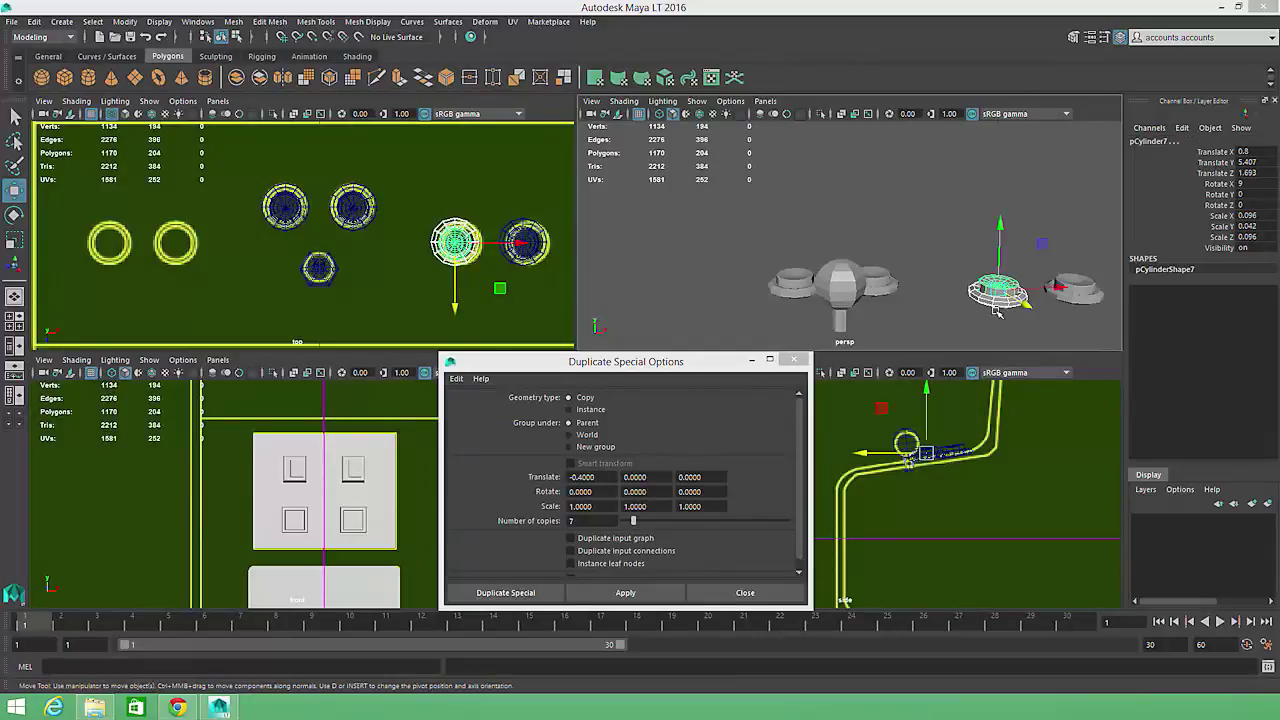
pyautogui.hotkey('ctrl', 'd')
pyautogui.moveTo(519, 242); pyautogui.dragTo(246, 243)
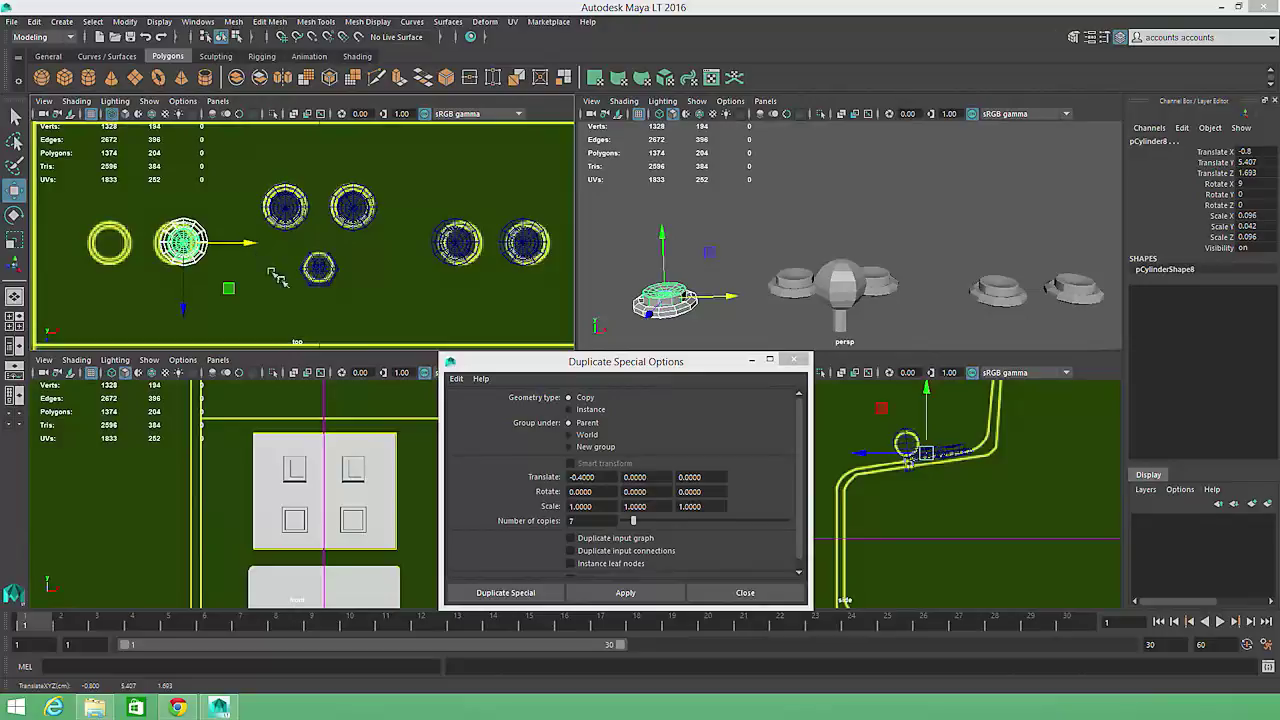
pyautogui.doubleClick(572, 521)
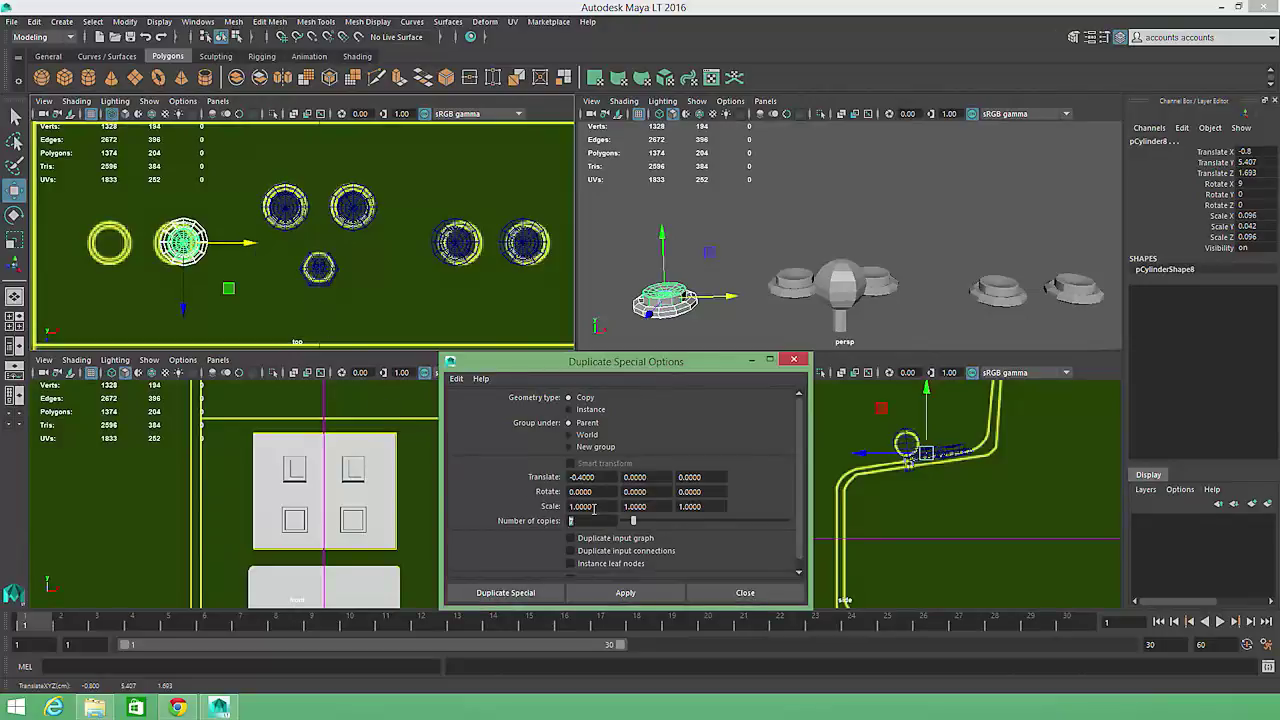
pyautogui.write('1')
pyautogui.click(626, 593)
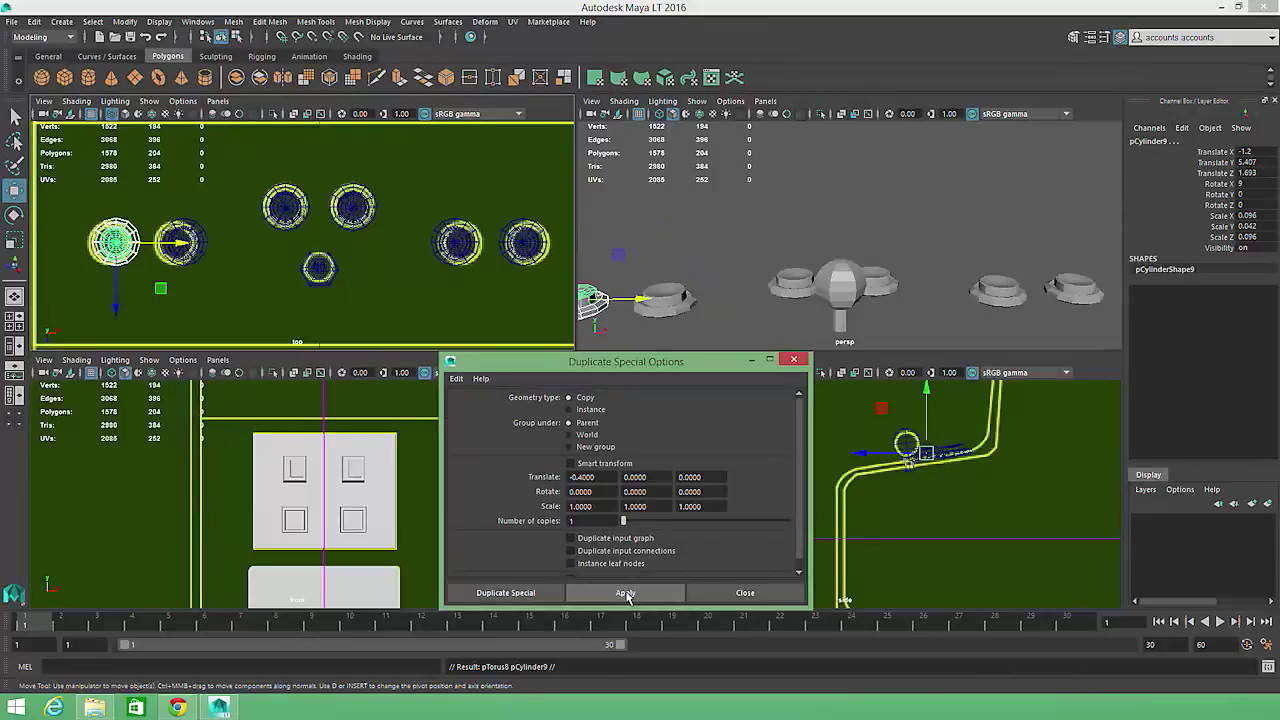
pyautogui.click(772, 289)
pyautogui.moveTo(772, 289)
pyautogui.keyDown('alt'); pyautogui.mouseDown()
pyautogui.moveTo(746, 287)
pyautogui.moveTo(760, 280)
pyautogui.mouseUp(); pyautogui.keyUp('alt')
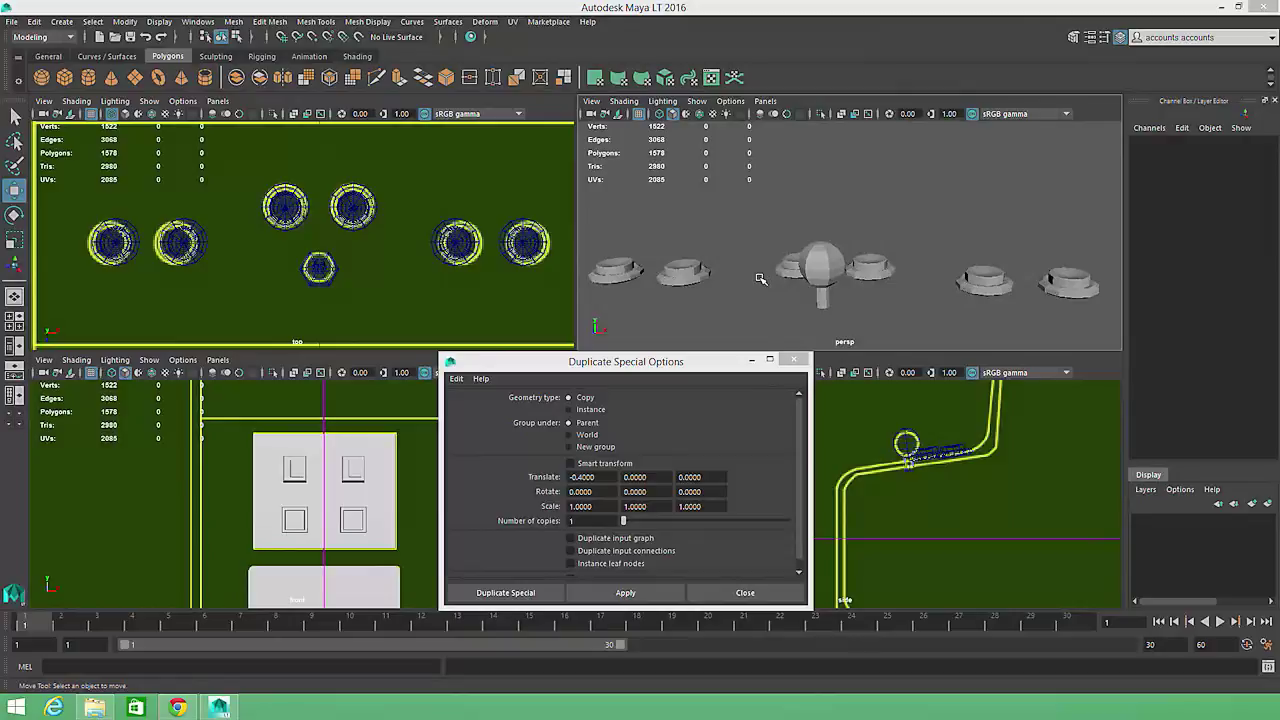